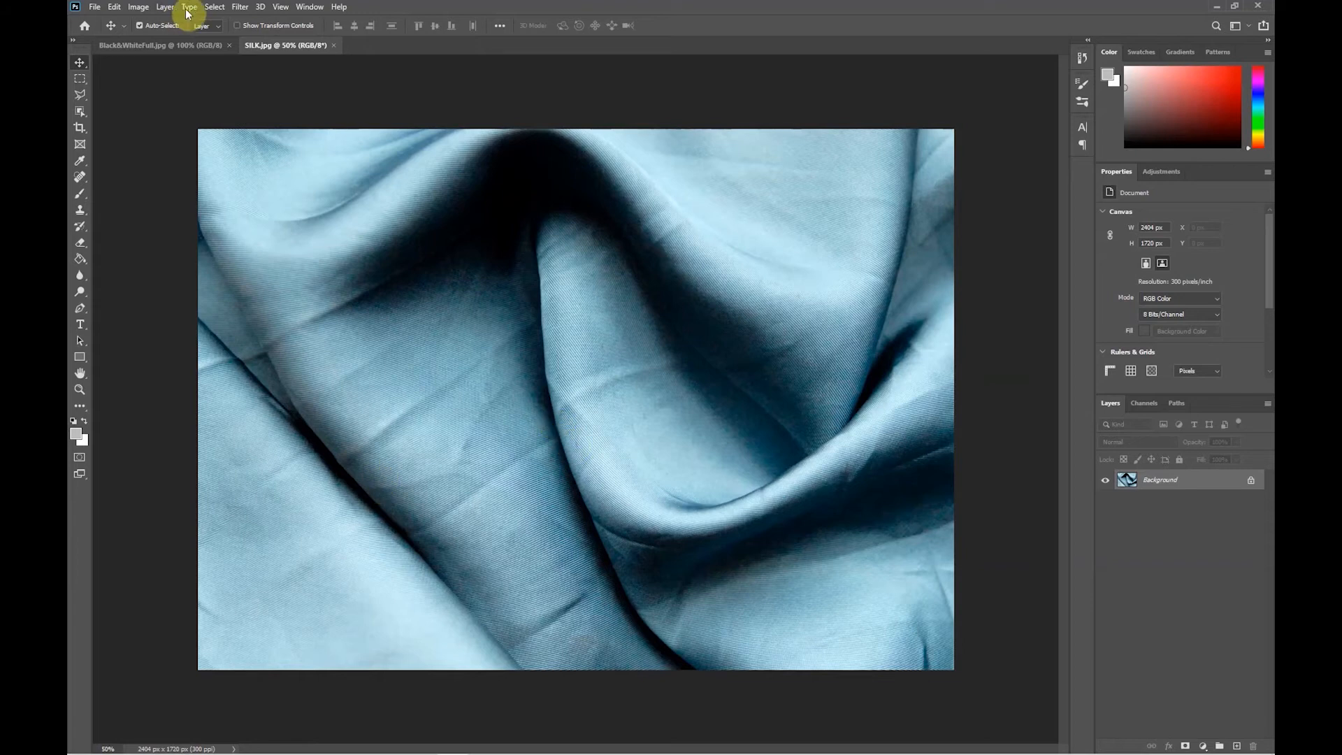
- Convert the silk image to Grayscale mode, discarding its color information
{"action": "left_click", "coordinate": [140, 8]}
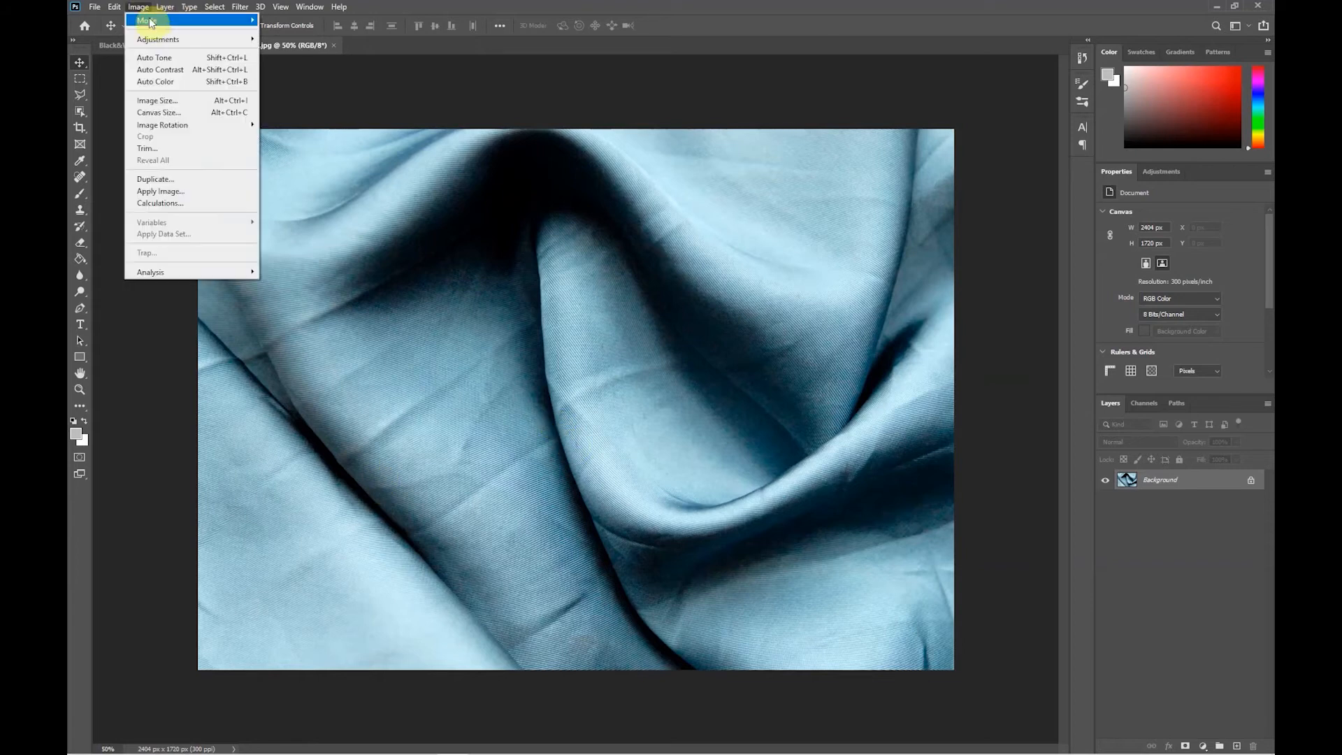
{"action": "mouse_move", "coordinate": [178, 21]}
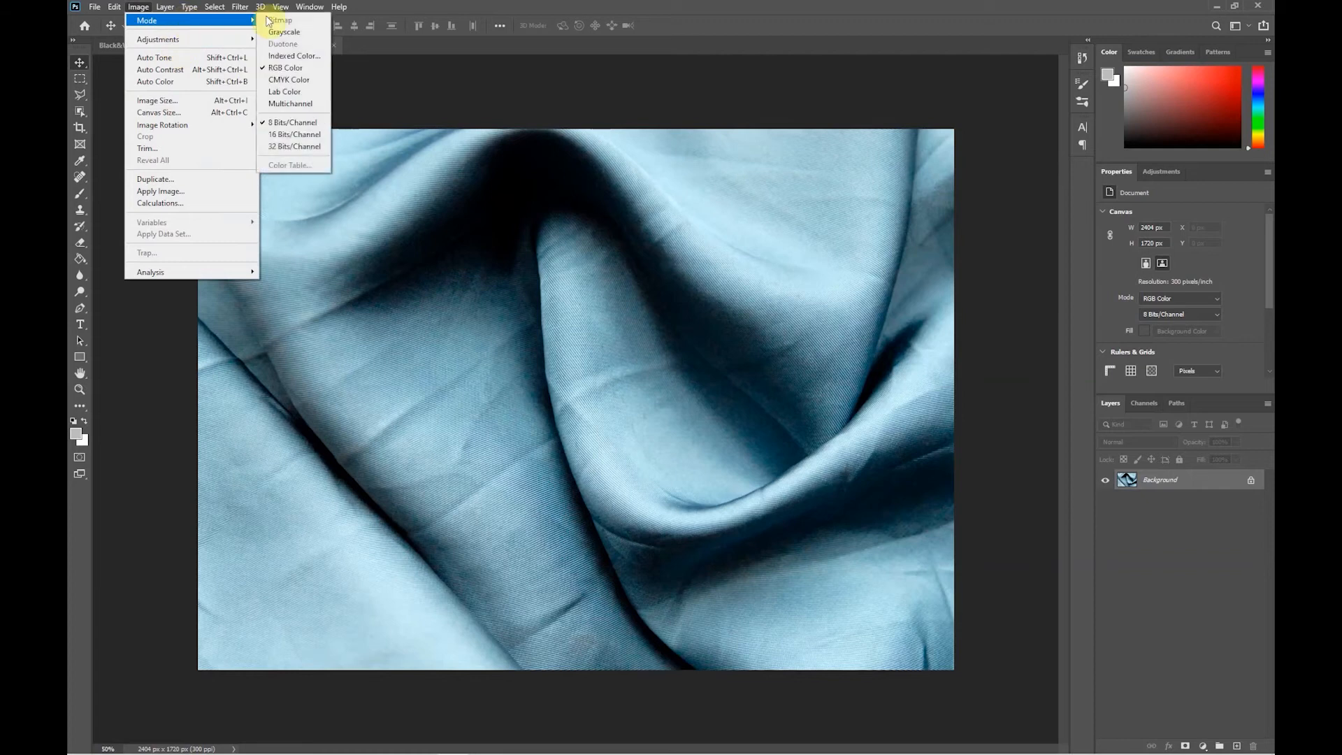
{"action": "left_click", "coordinate": [296, 34]}
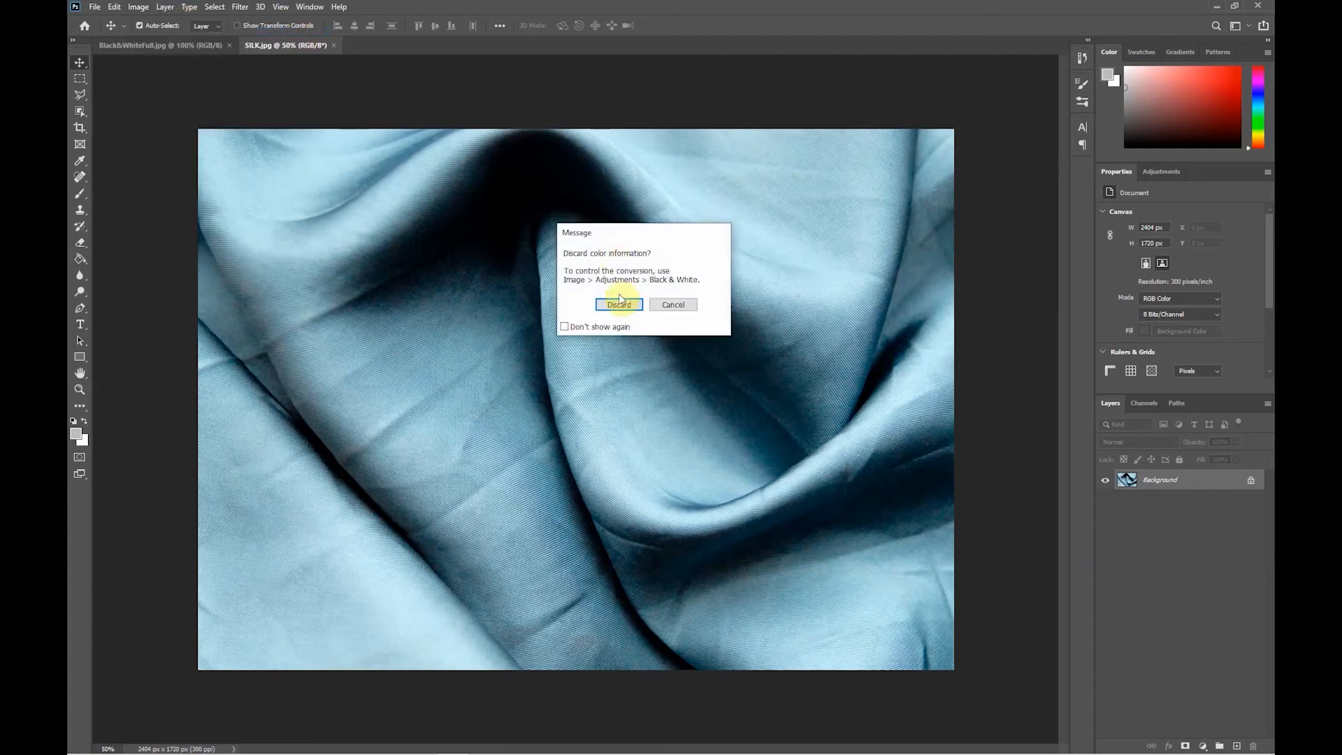
{"action": "left_click", "coordinate": [619, 303]}
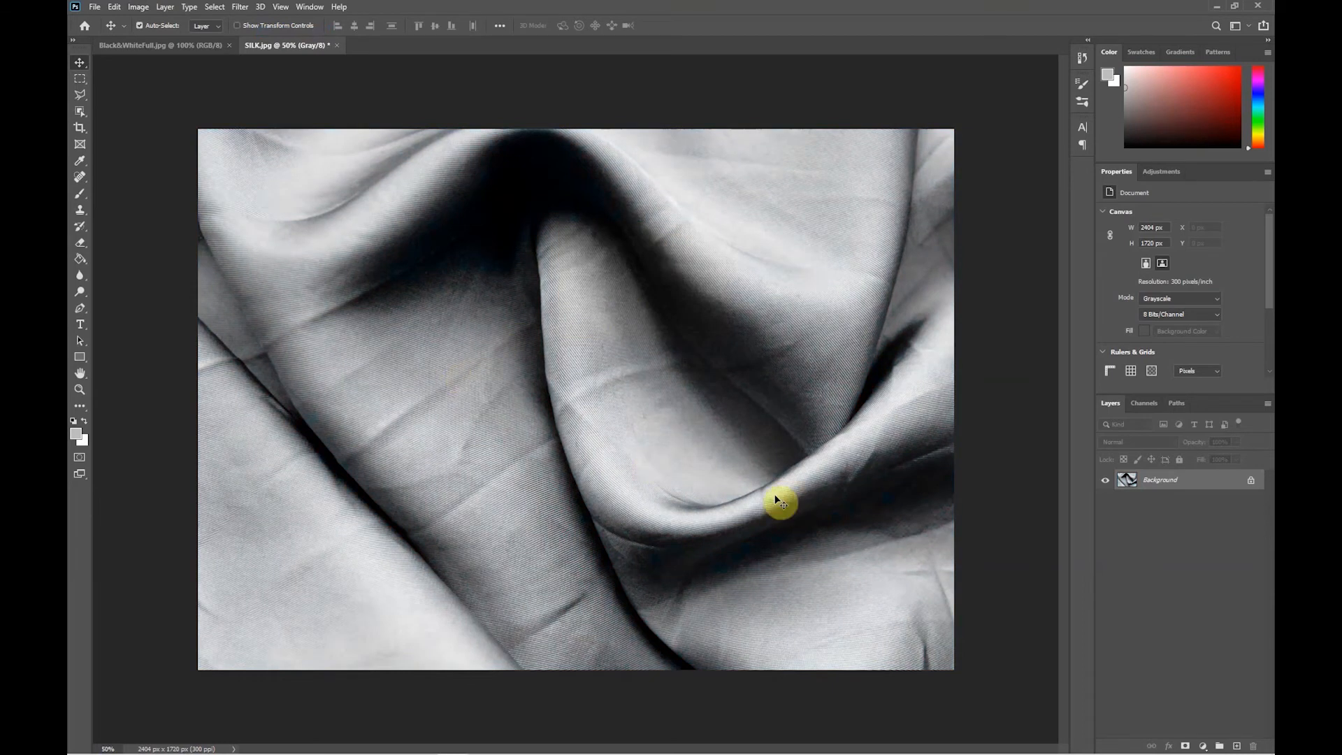
- Increase the grayscale silk image's contrast to 36 with a Brightness/Contrast adjustment
{"action": "left_click", "coordinate": [139, 8]}
{"action": "mouse_move", "coordinate": [150, 39]}
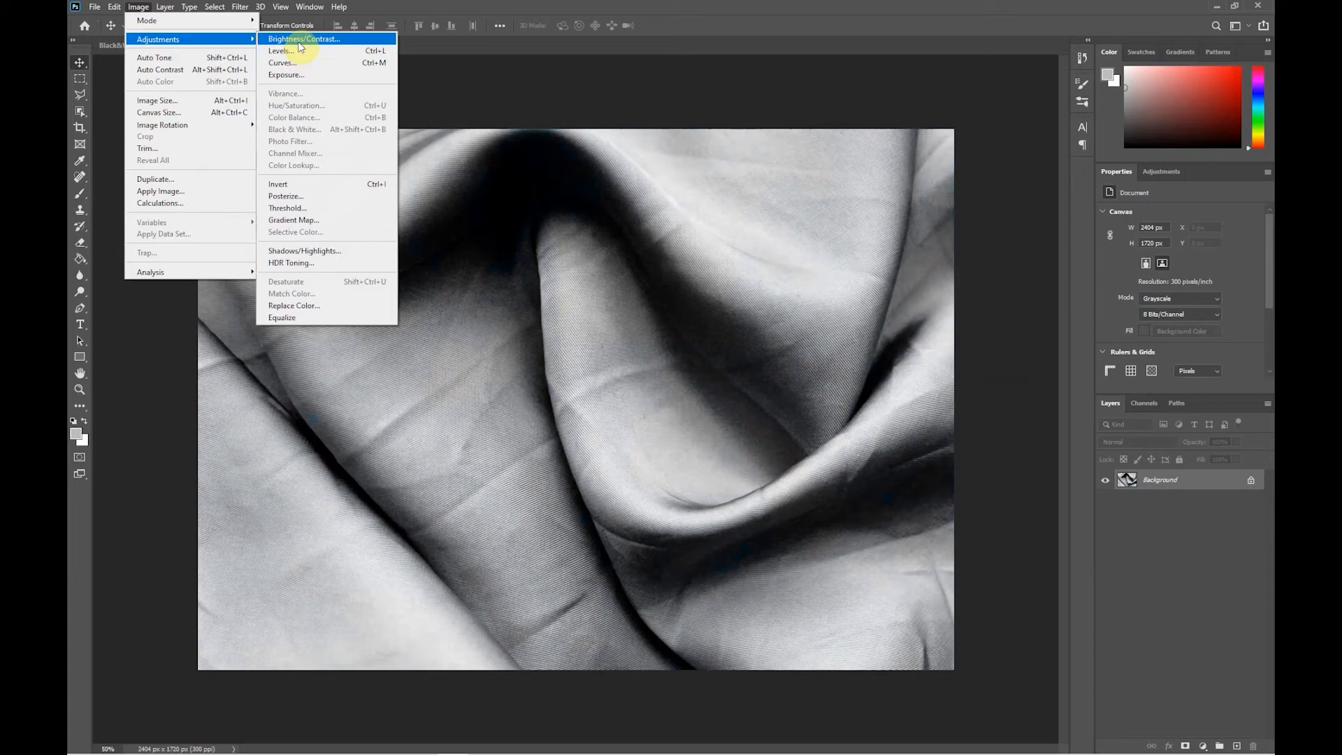
{"action": "left_click", "coordinate": [299, 43]}
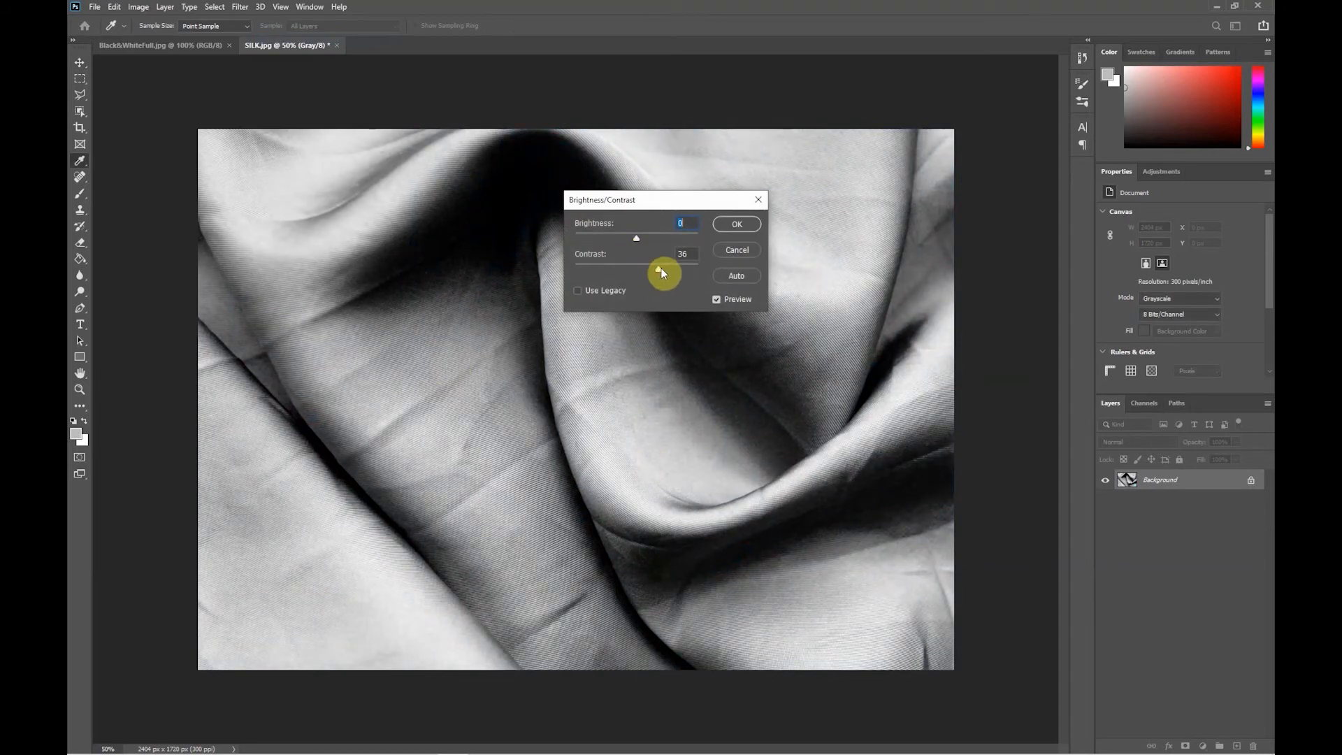
{"action": "left_click", "coordinate": [737, 225]}
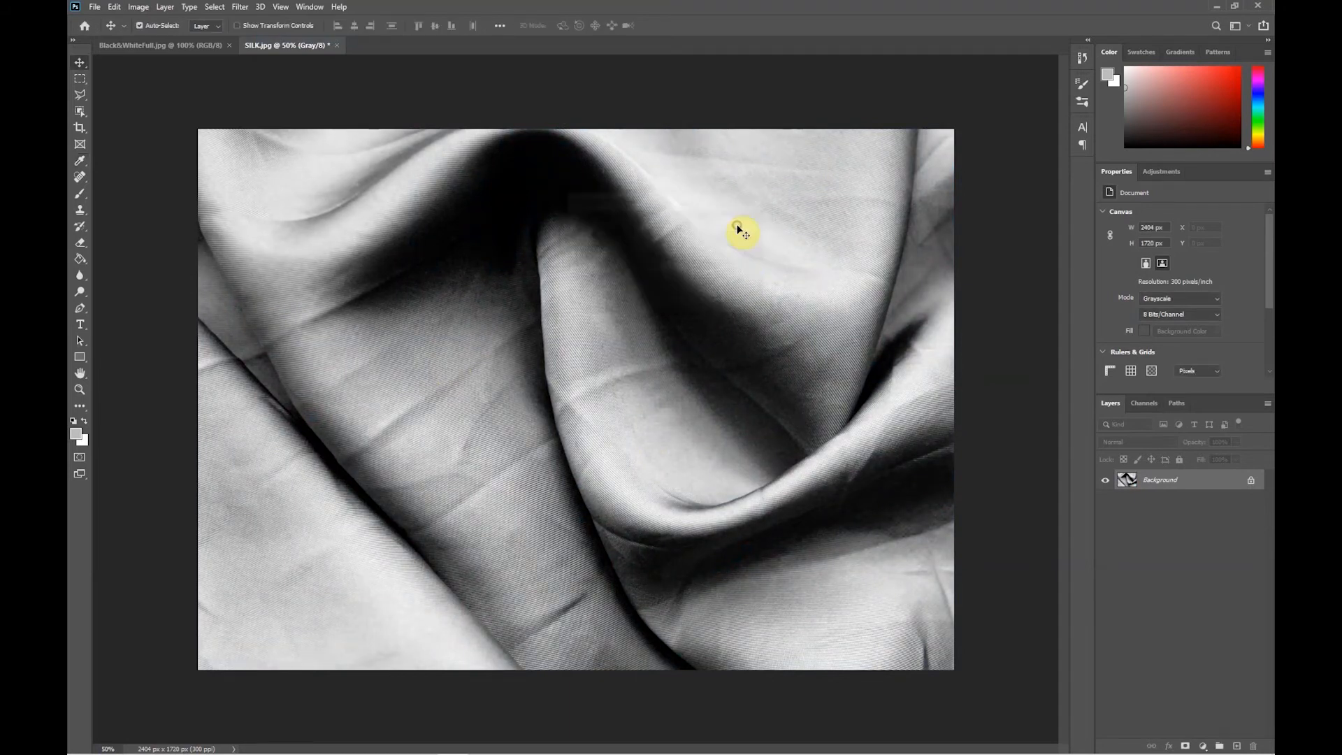
- Apply a Gaussian Blur with a radius of 4 pixels to the grayscale silk image
{"action": "left_click", "coordinate": [245, 10]}
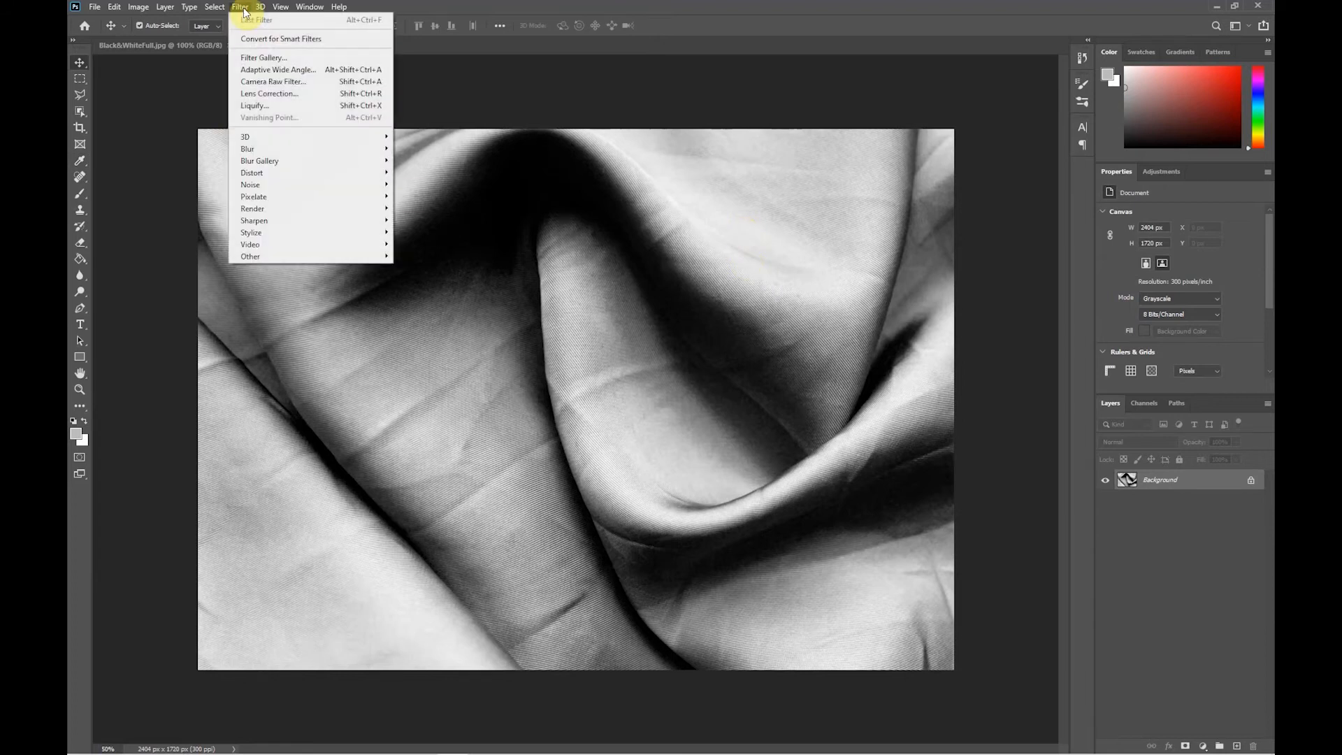
{"action": "mouse_move", "coordinate": [265, 149]}
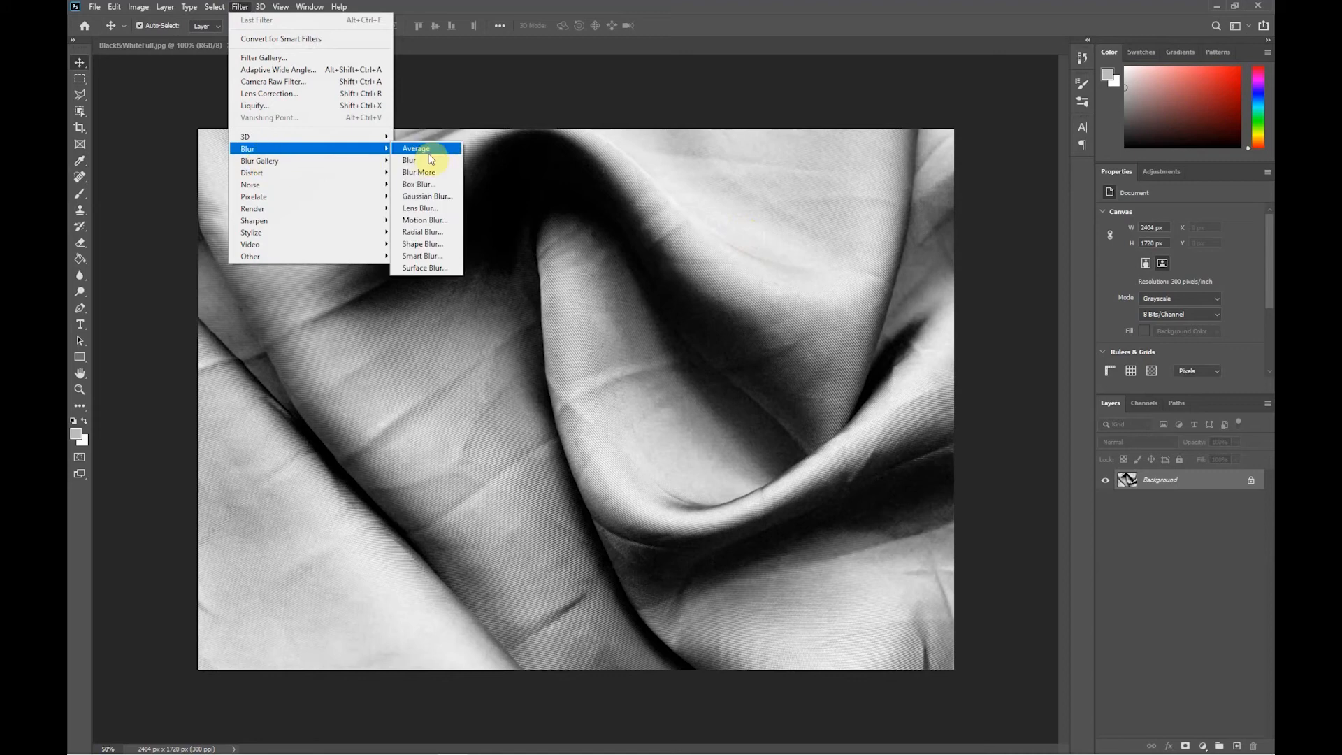
{"action": "left_click", "coordinate": [428, 196]}
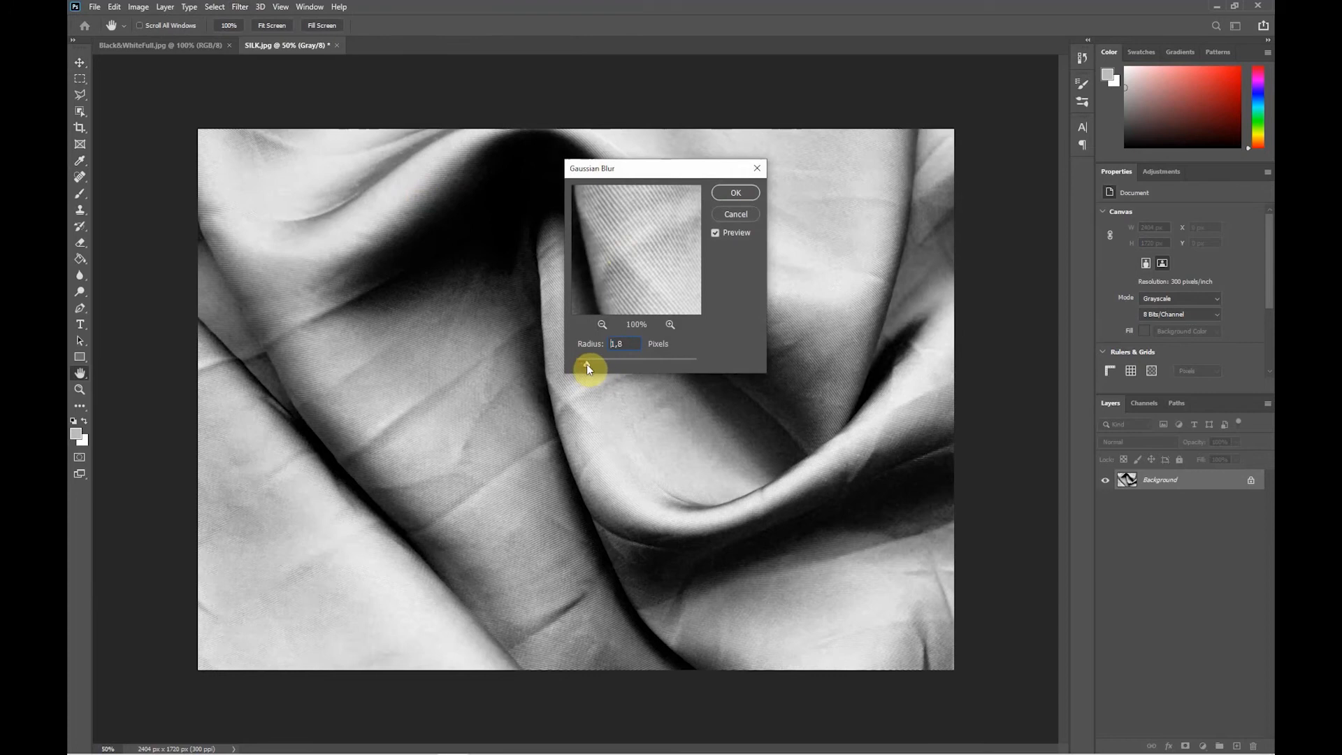
{"action": "left_click_drag", "start_coordinate": [589, 364], "coordinate": [609, 363]}
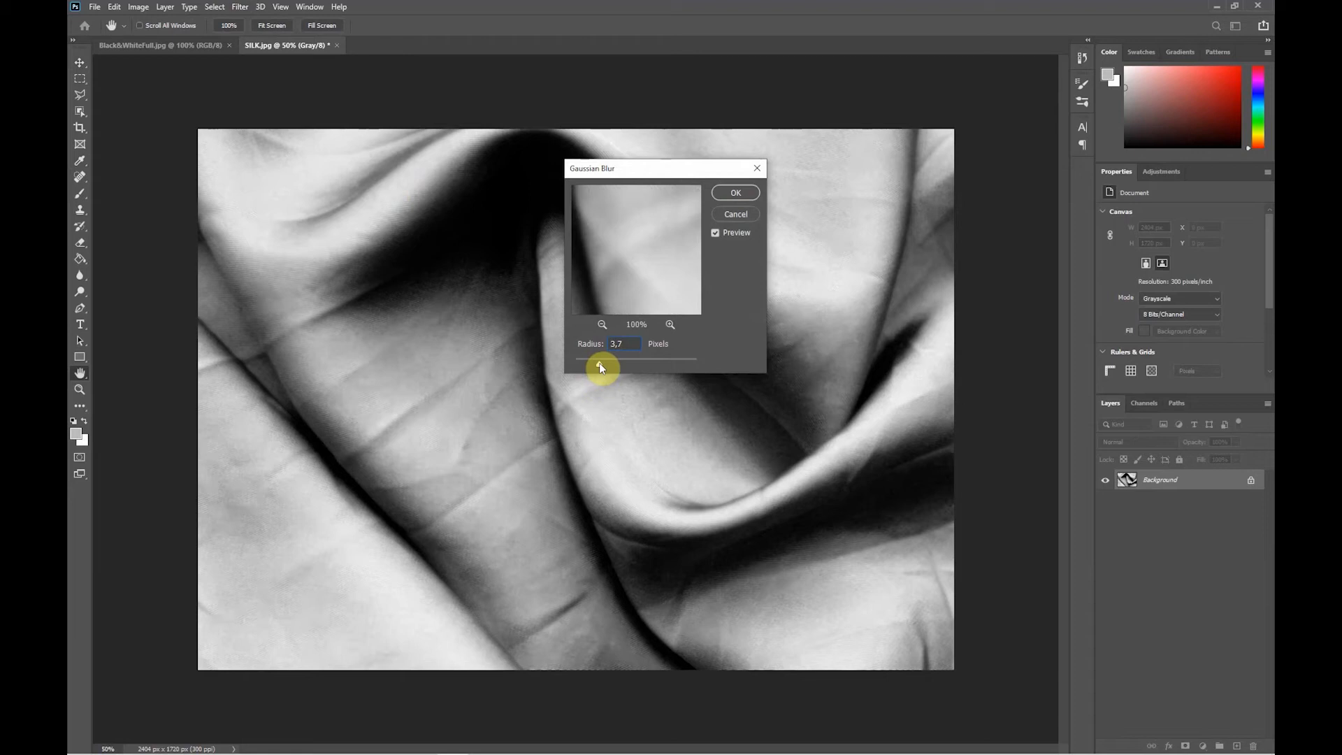
{"action": "left_click_drag", "start_coordinate": [599, 366], "coordinate": [599, 366]}
{"action": "type", "text": "4"}
{"action": "left_click", "coordinate": [740, 191]}
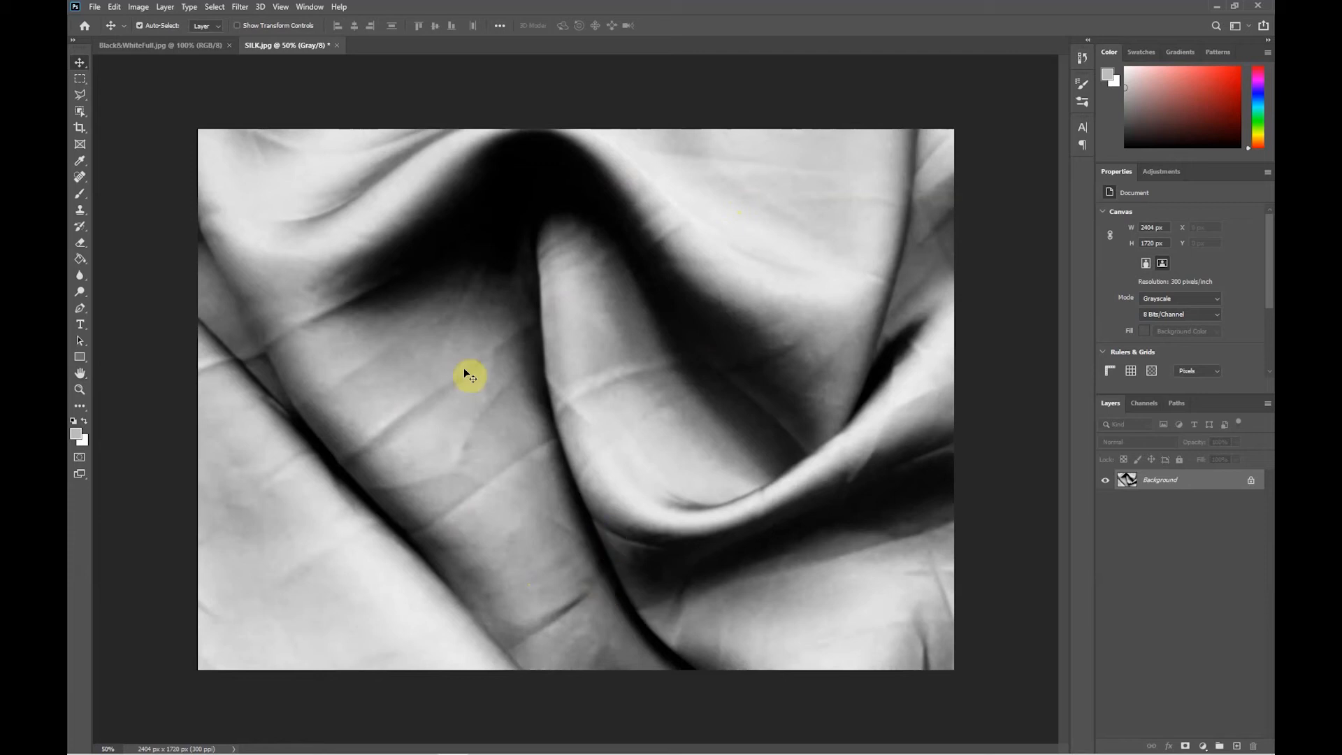
- Save the blurred grayscale image as a Photoshop PSD file named displace02 in the Displacement folder
{"action": "left_click", "coordinate": [96, 7]}
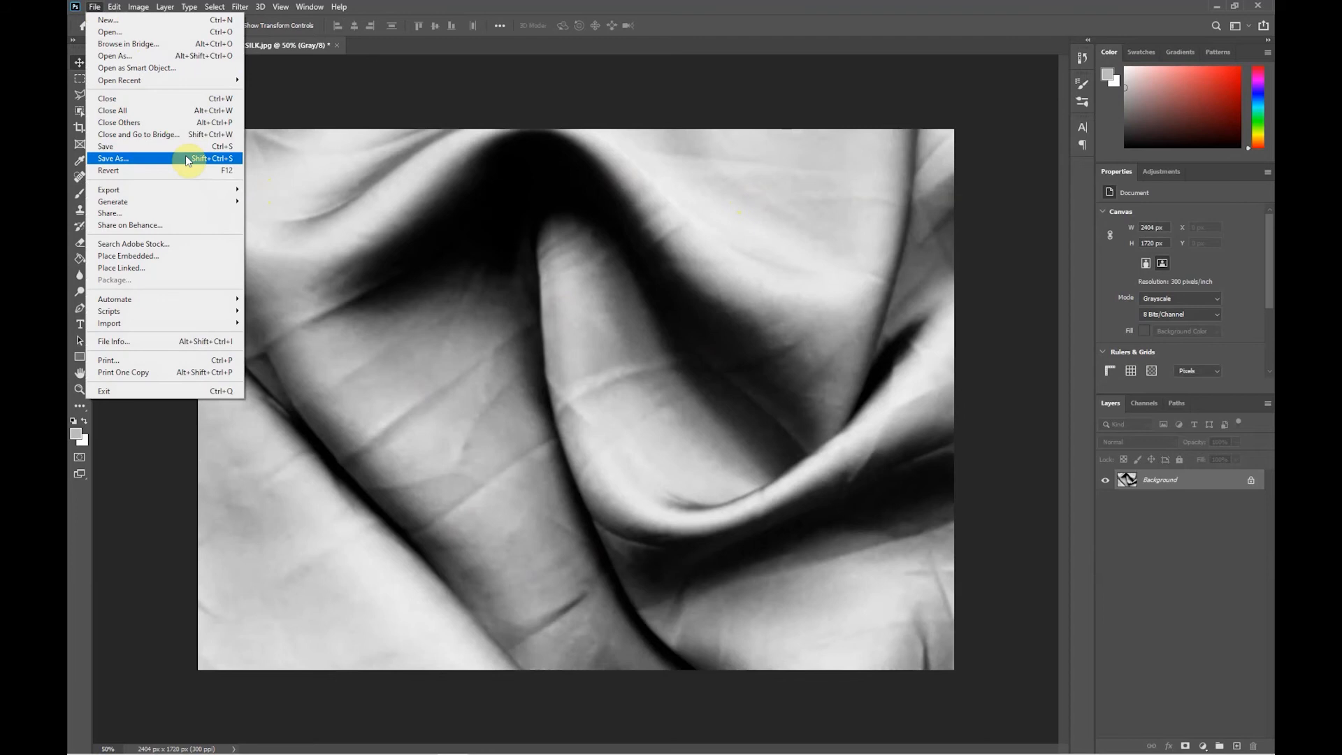
{"action": "mouse_move", "coordinate": [187, 186]}
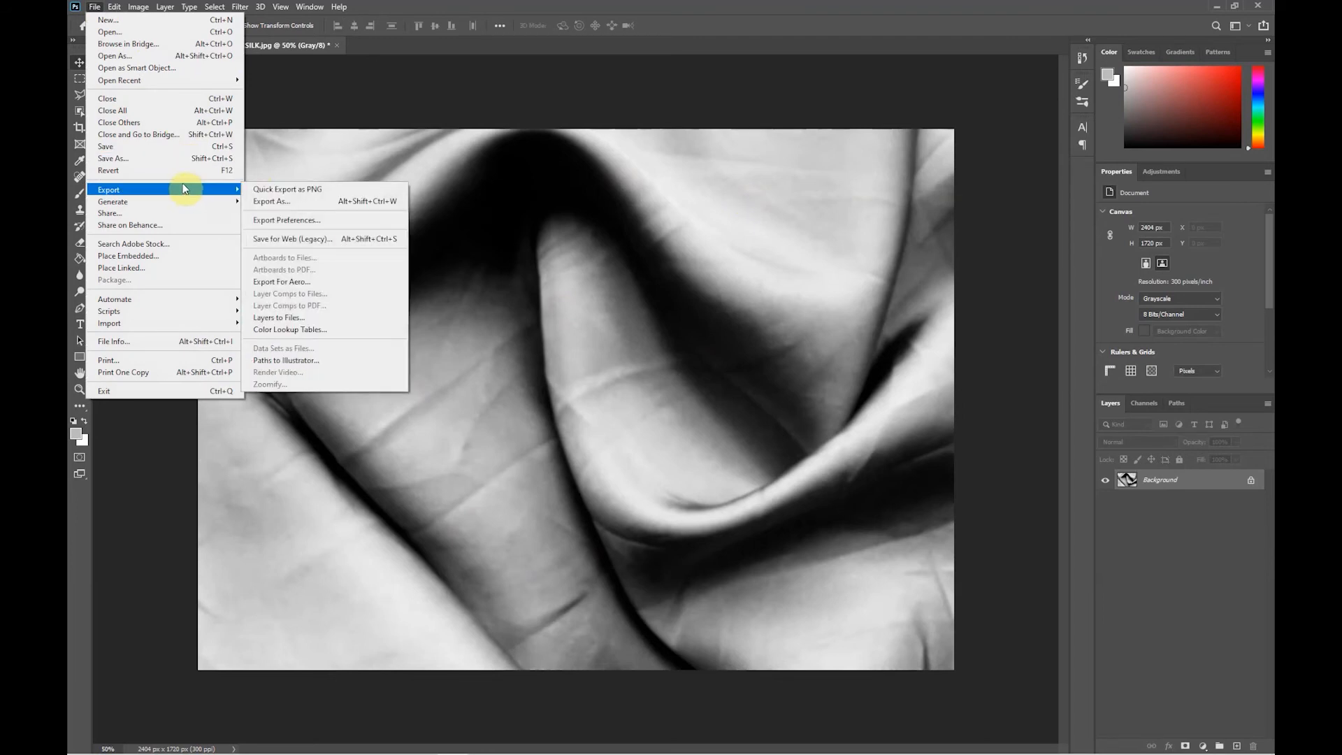
{"action": "left_click", "coordinate": [179, 160]}
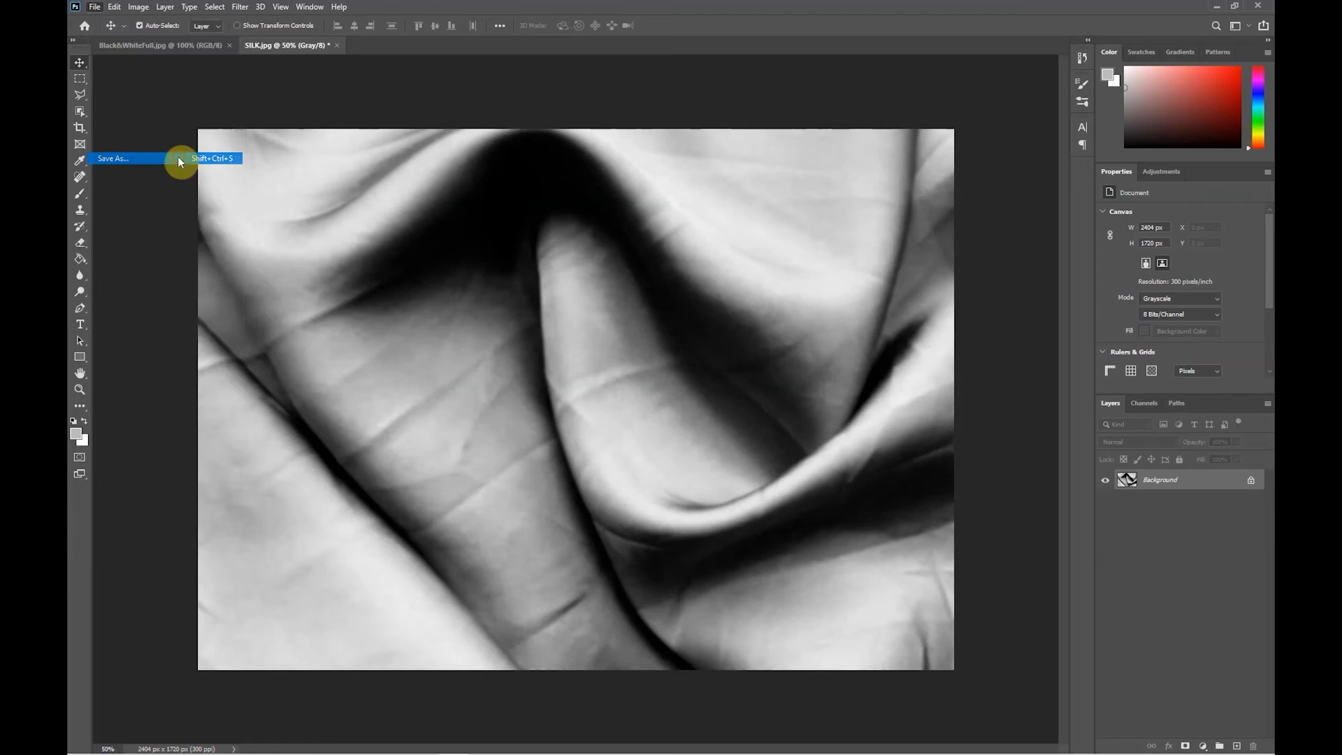
{"action": "left_click", "coordinate": [186, 330]}
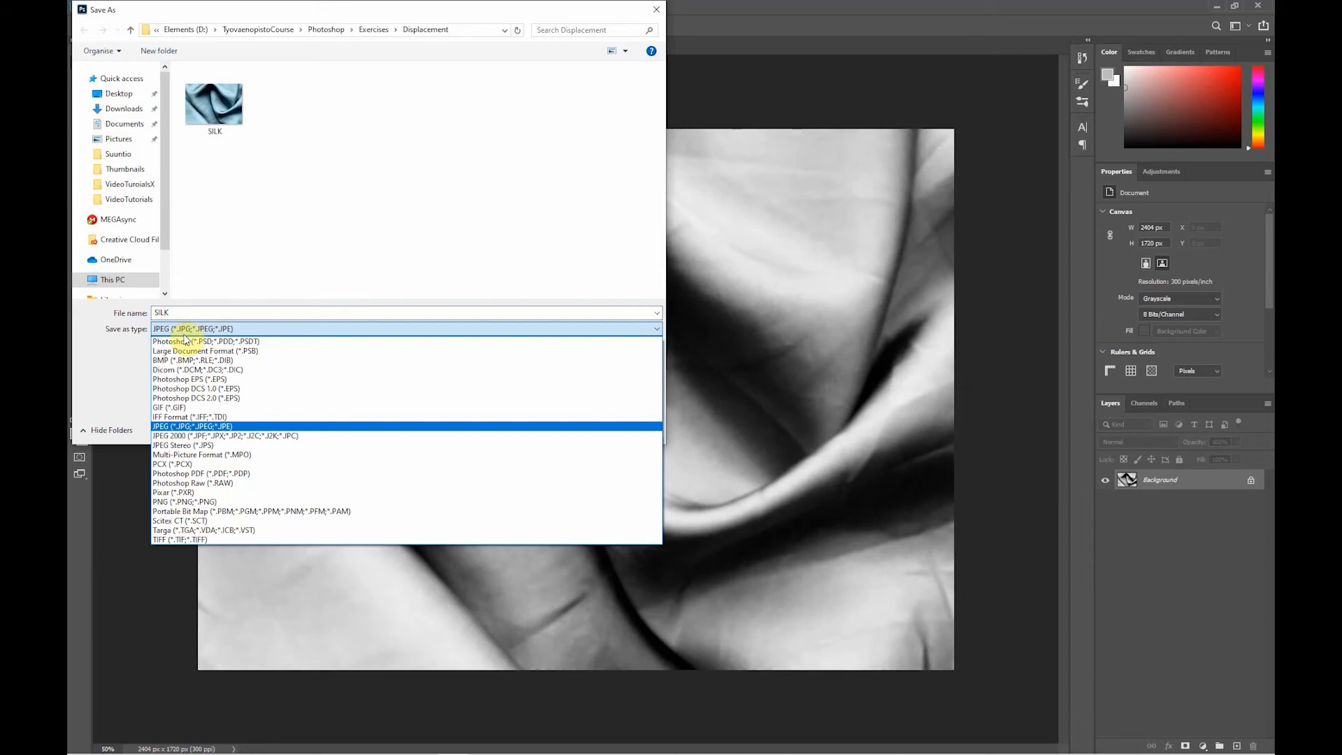
{"action": "left_click", "coordinate": [231, 342]}
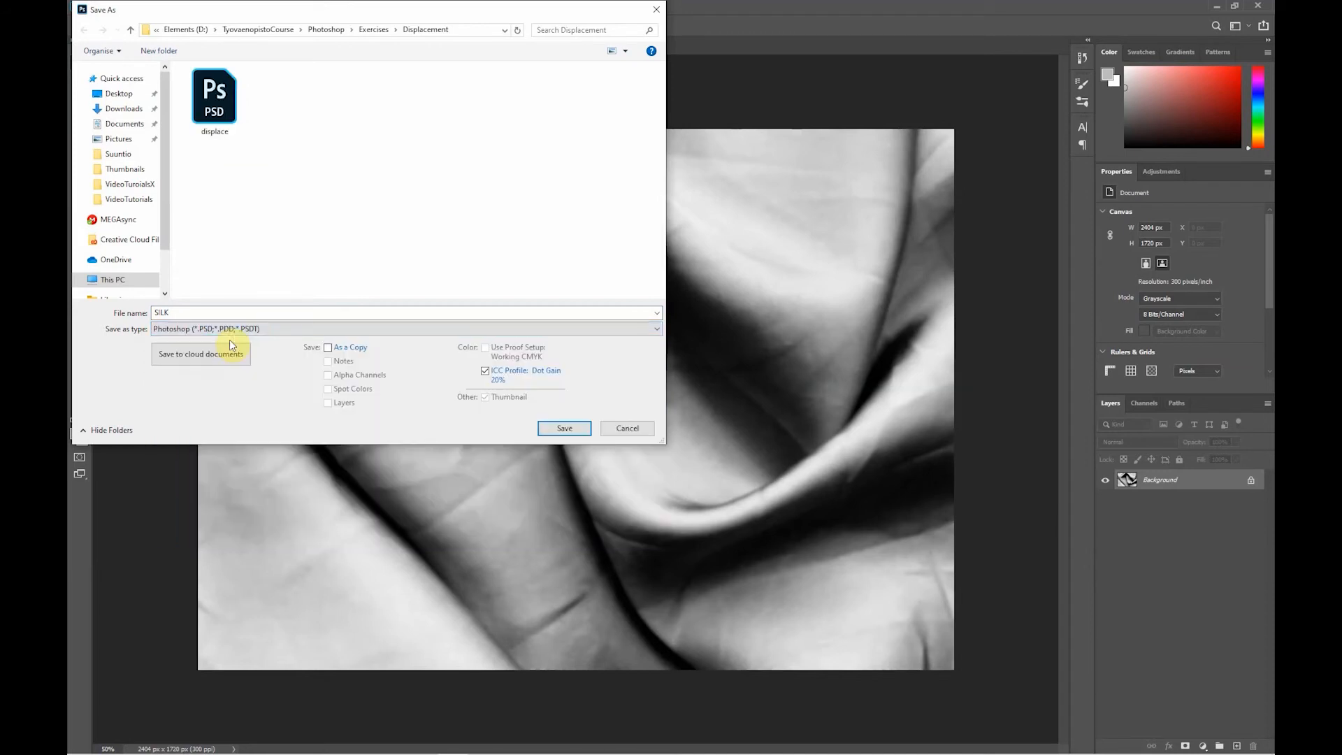
{"action": "double_click", "coordinate": [180, 312]}
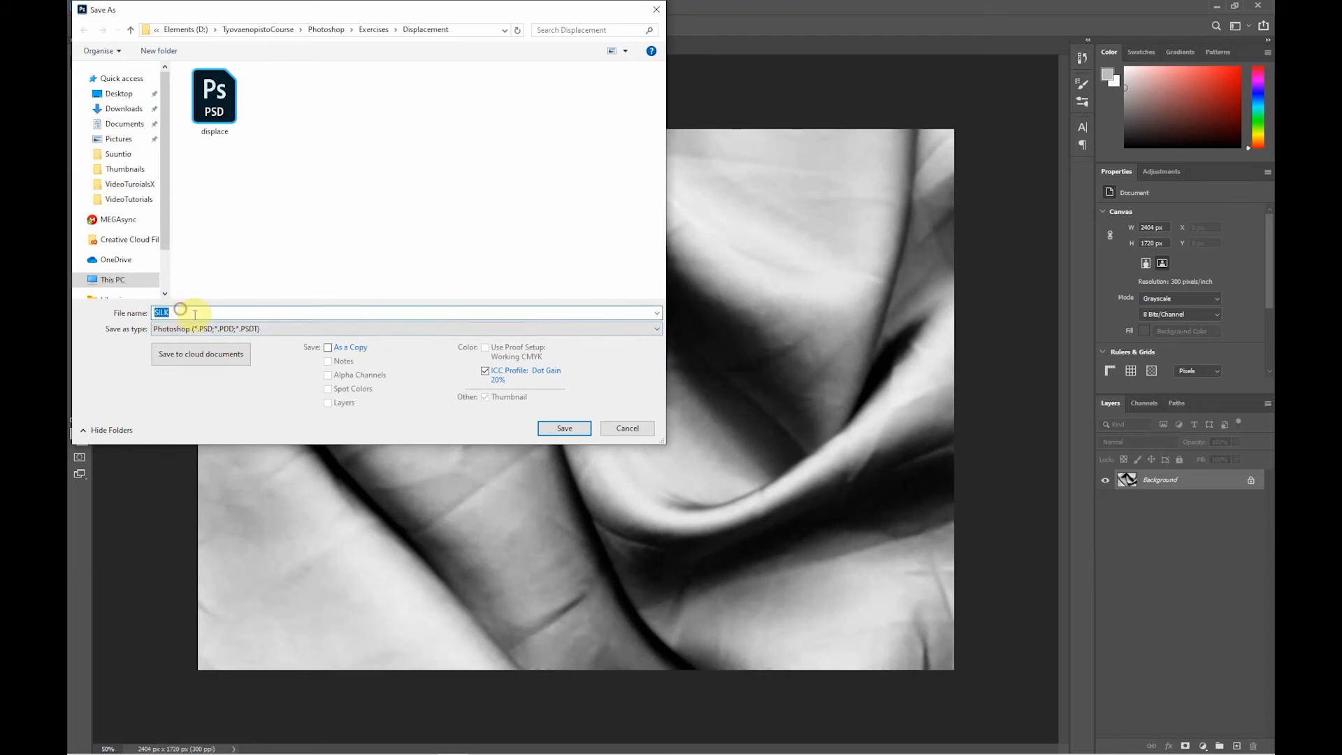
{"action": "type", "text": "displace"}
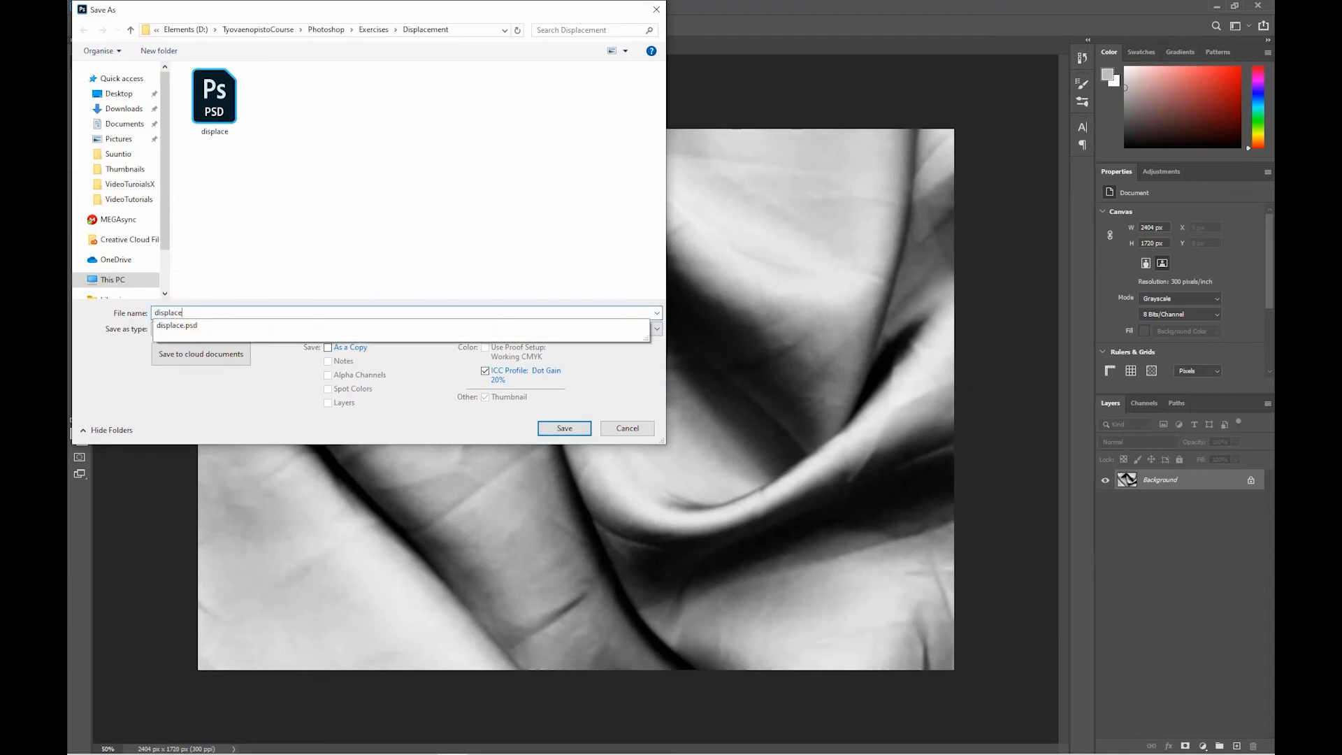
{"action": "type", "text": "02"}
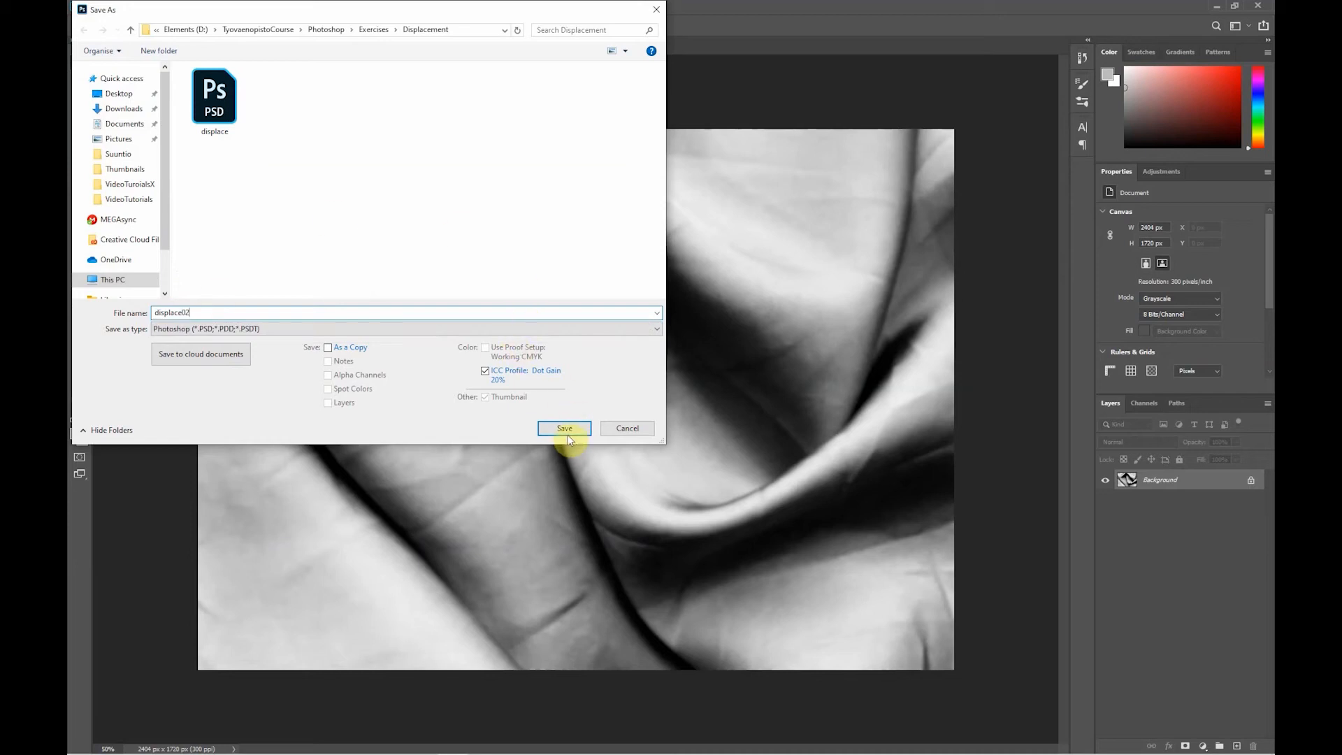
{"action": "left_click", "coordinate": [566, 432]}
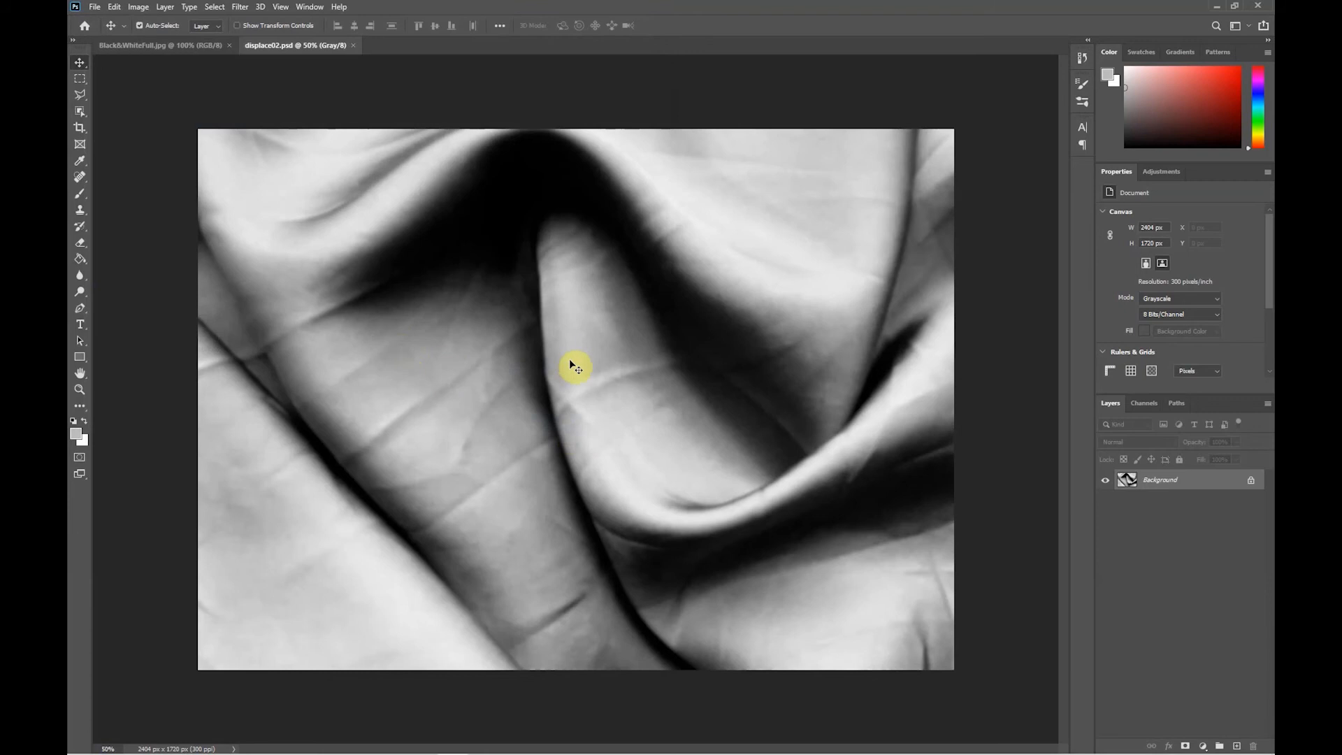
- Restore the document to its original SILK.jpg color snapshot from the history
{"action": "left_click", "coordinate": [1082, 58]}
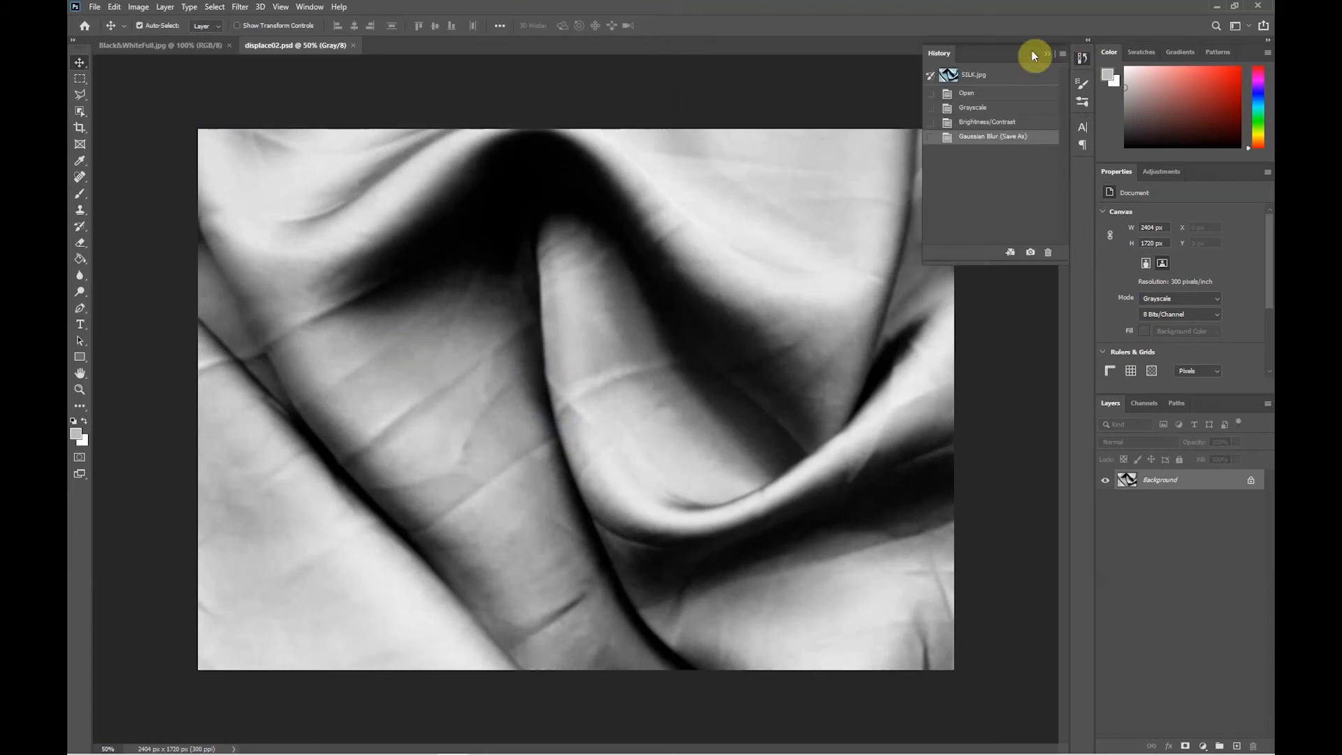
{"action": "left_click", "coordinate": [987, 77]}
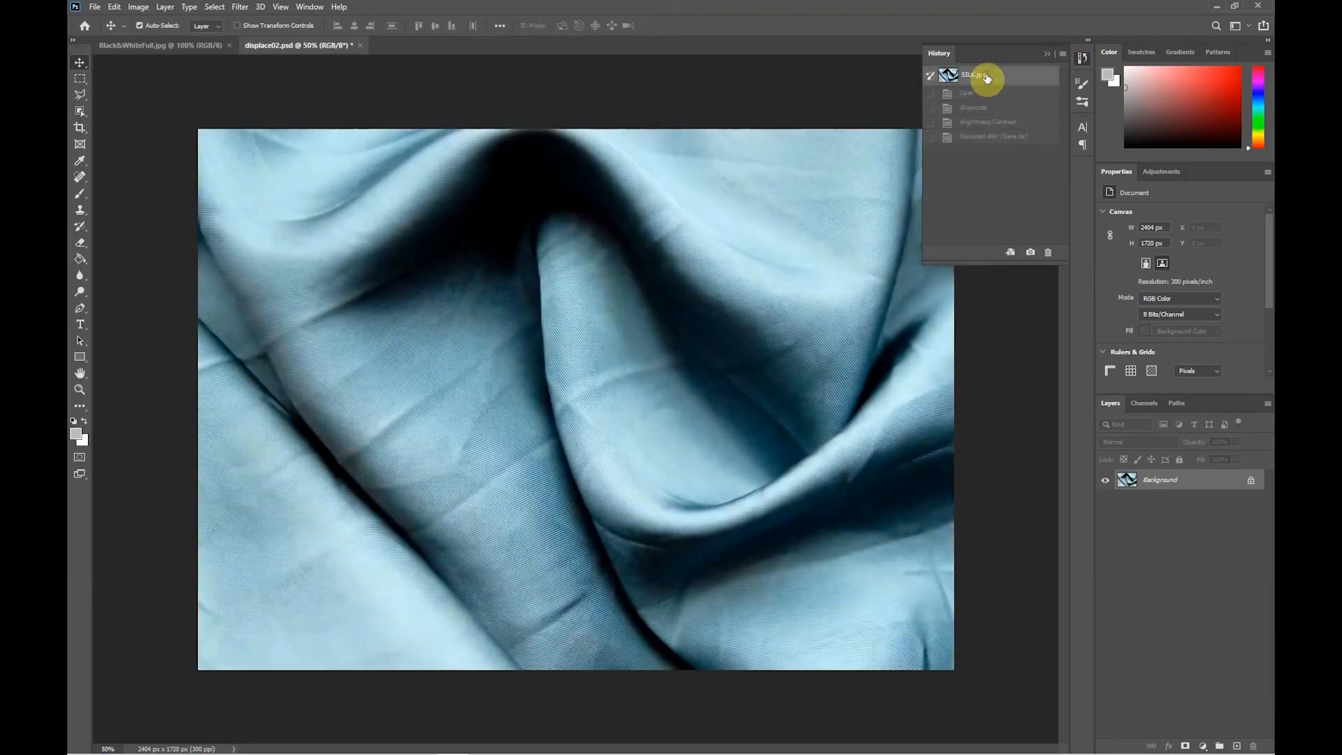
{"action": "left_click", "coordinate": [1047, 53]}
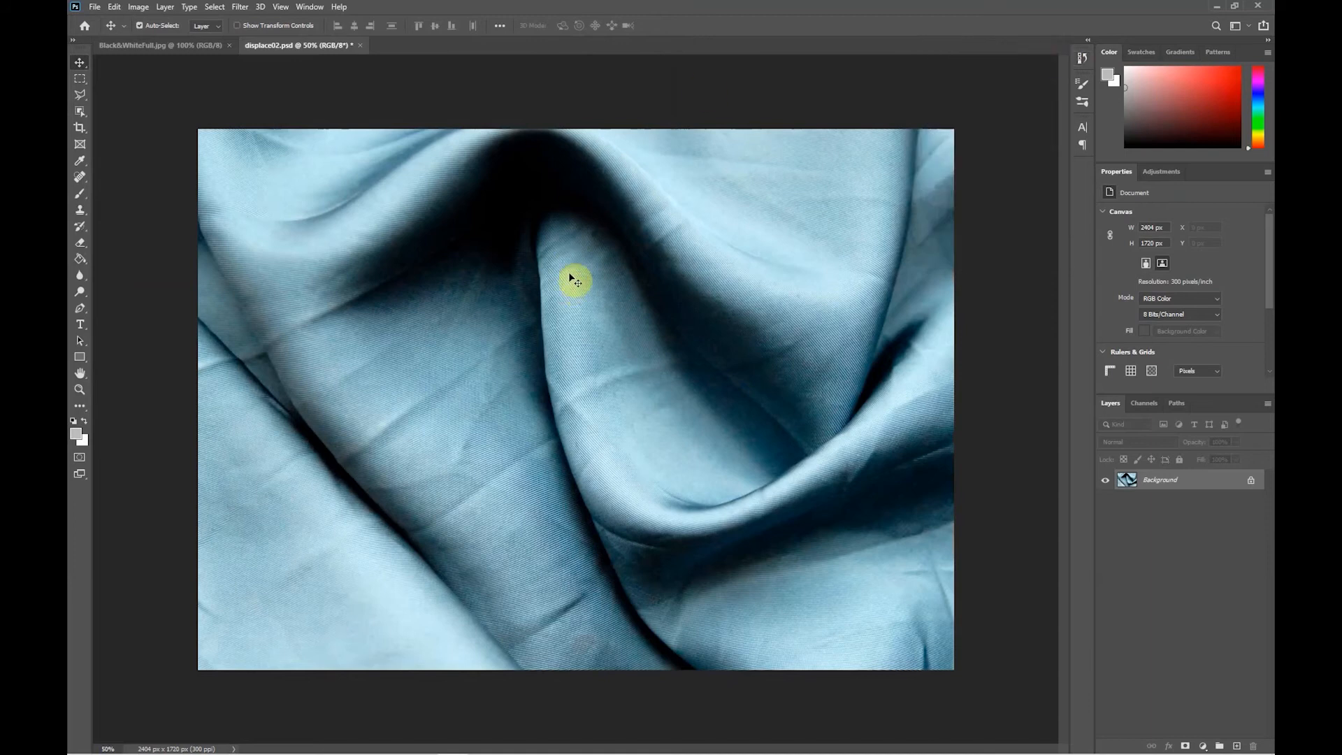
- Add the text "SILK" in a text box of about 1586 by 728 px across the middle of the fabric
{"action": "left_click", "coordinate": [79, 325]}
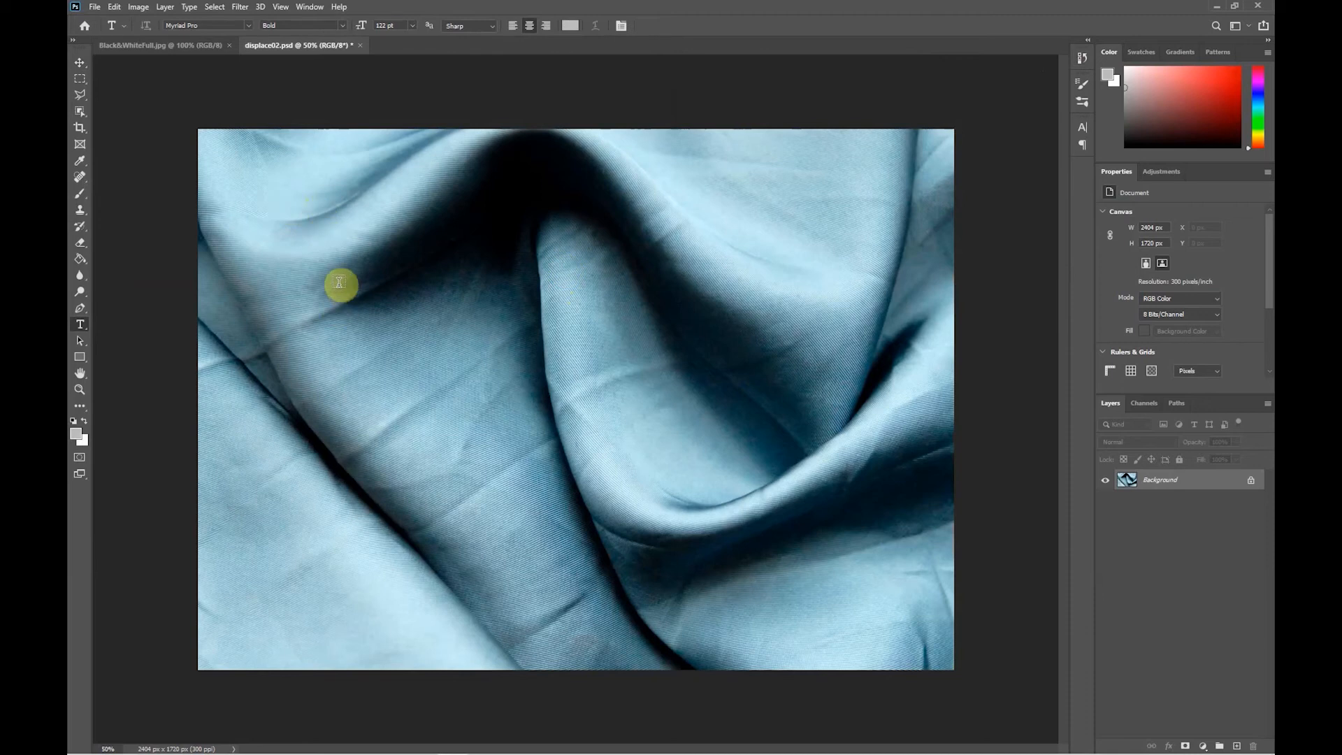
{"action": "left_click_drag", "start_coordinate": [339, 283], "coordinate": [838, 511]}
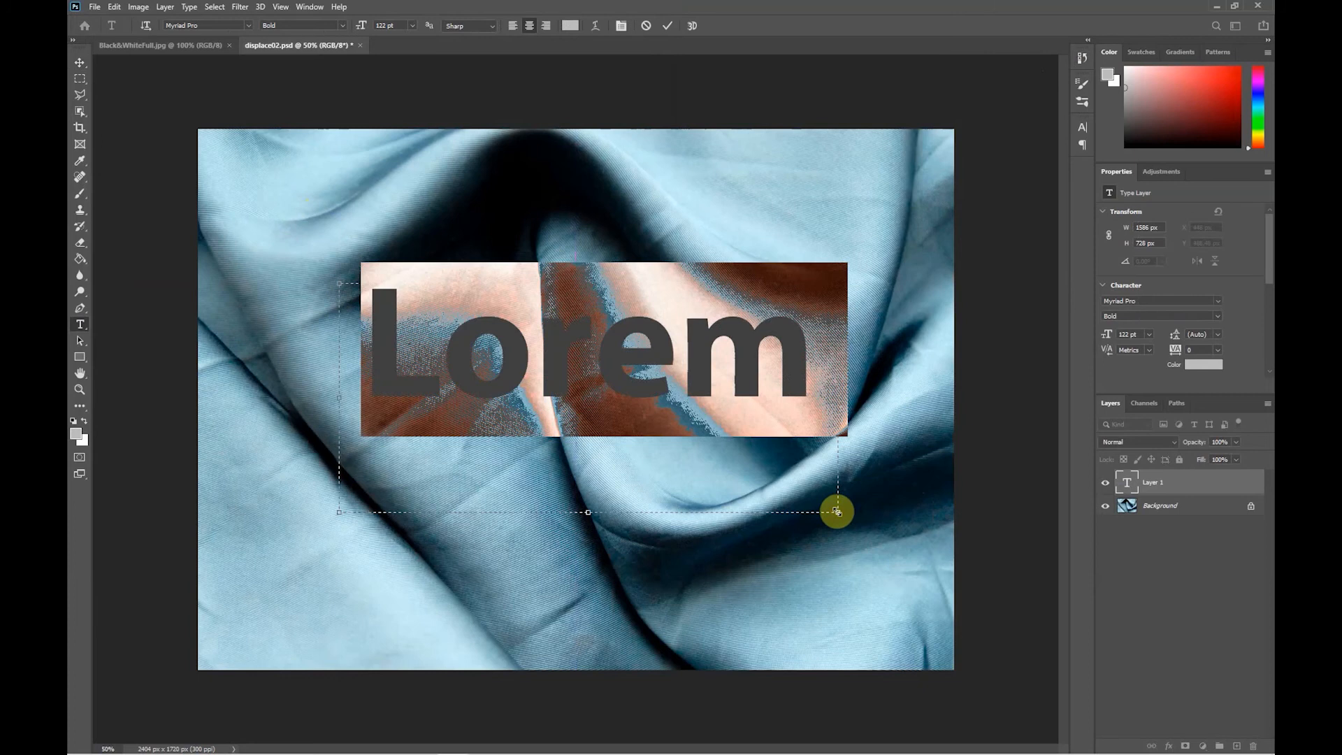
{"action": "type", "text": "SIL"}
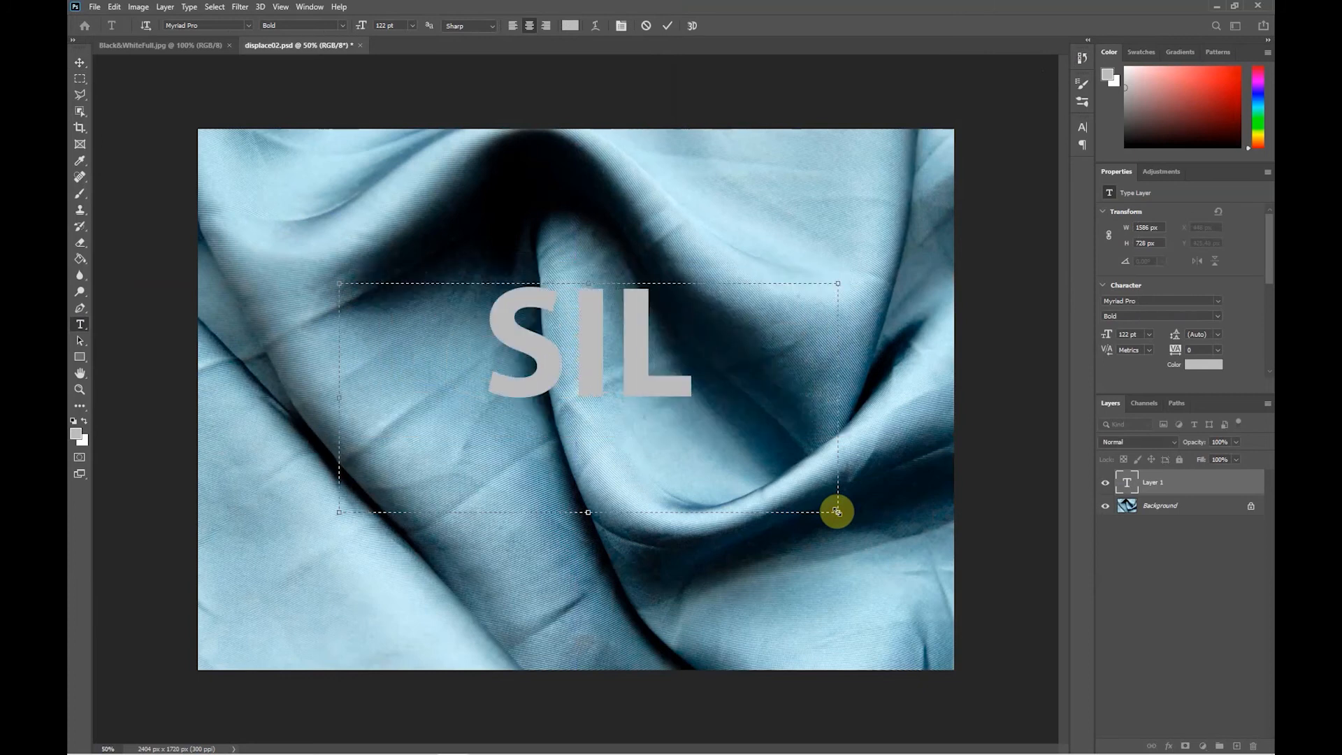
{"action": "type", "text": "K"}
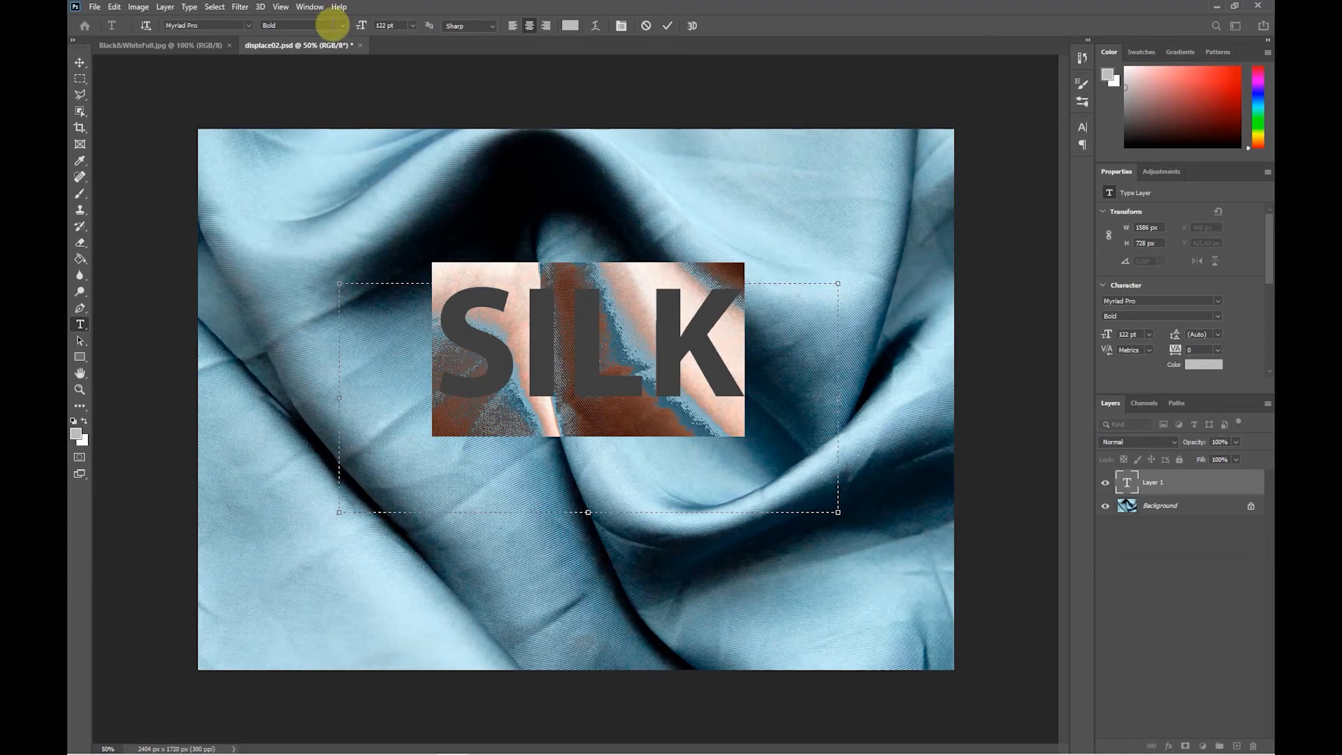
- Change the color of the SILK text to a golden yellow
{"action": "left_click", "coordinate": [570, 25]}
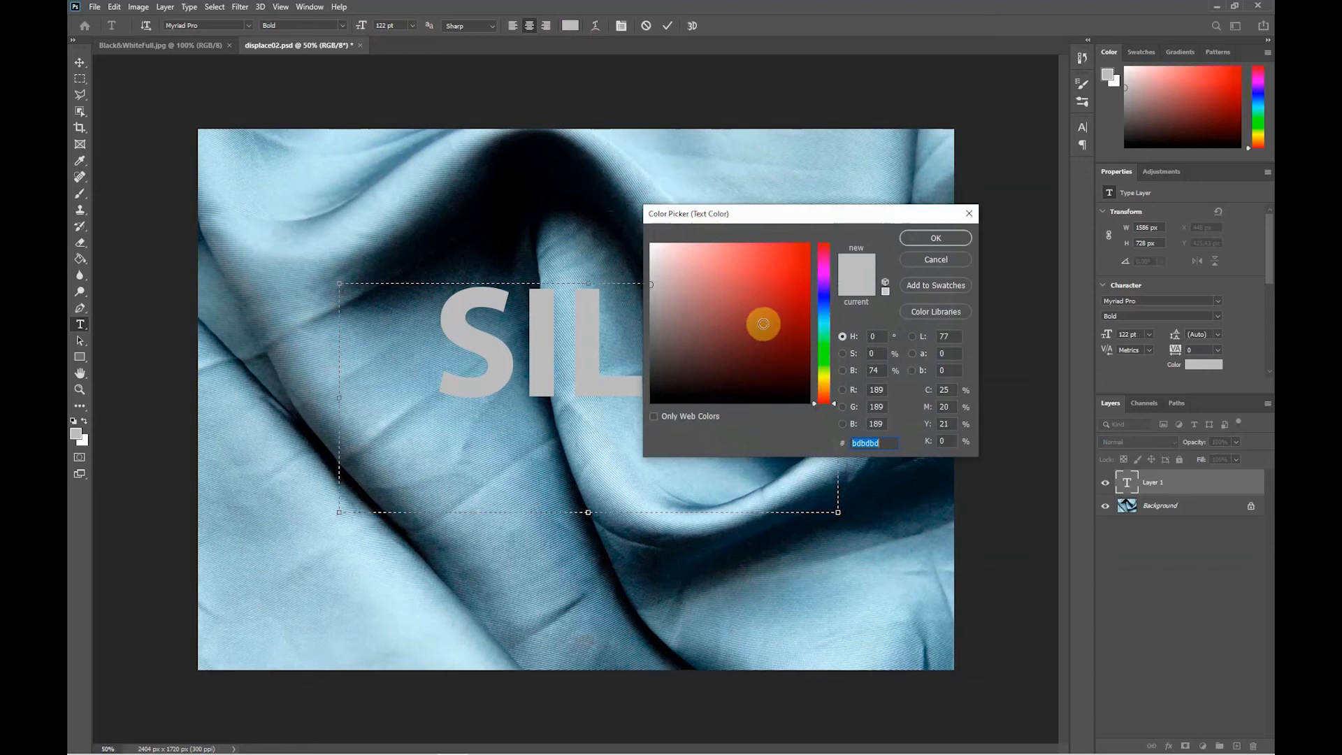
{"action": "left_click_drag", "start_coordinate": [826, 353], "coordinate": [825, 380]}
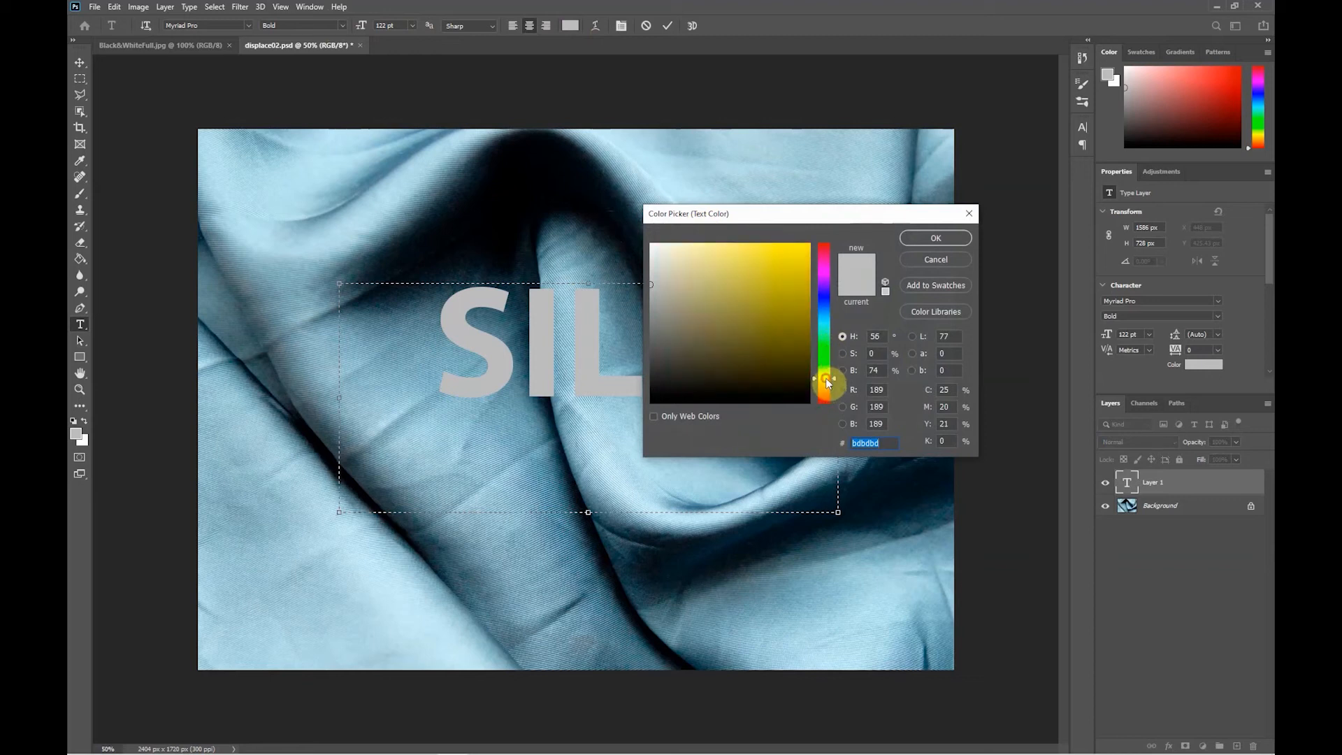
{"action": "mouse_move", "coordinate": [776, 279]}
{"action": "left_mouse_down"}
{"action": "mouse_move", "coordinate": [770, 311]}
{"action": "mouse_move", "coordinate": [763, 264]}
{"action": "left_mouse_up"}
{"action": "left_click", "coordinate": [935, 238]}
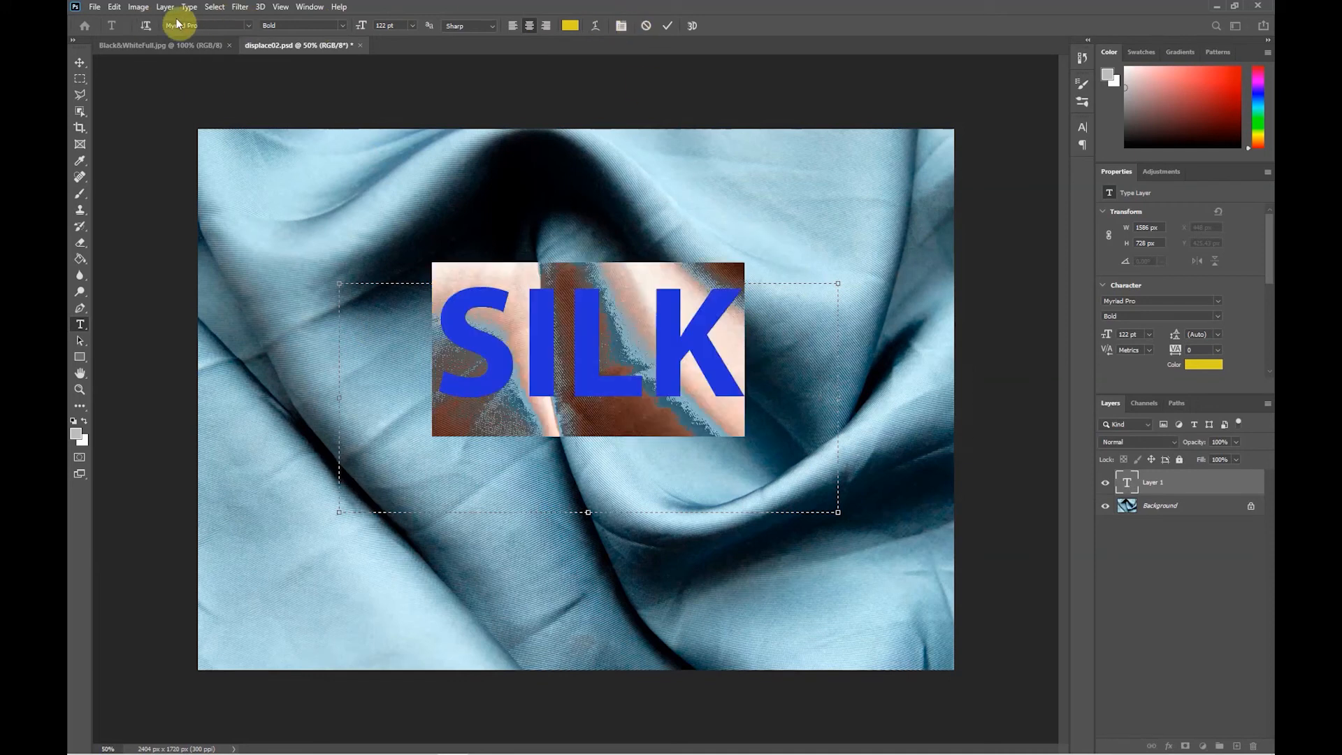
- Set the SILK text's font to Rage Italic, commit the text edit and switch to the Move tool
{"action": "left_click", "coordinate": [249, 27]}
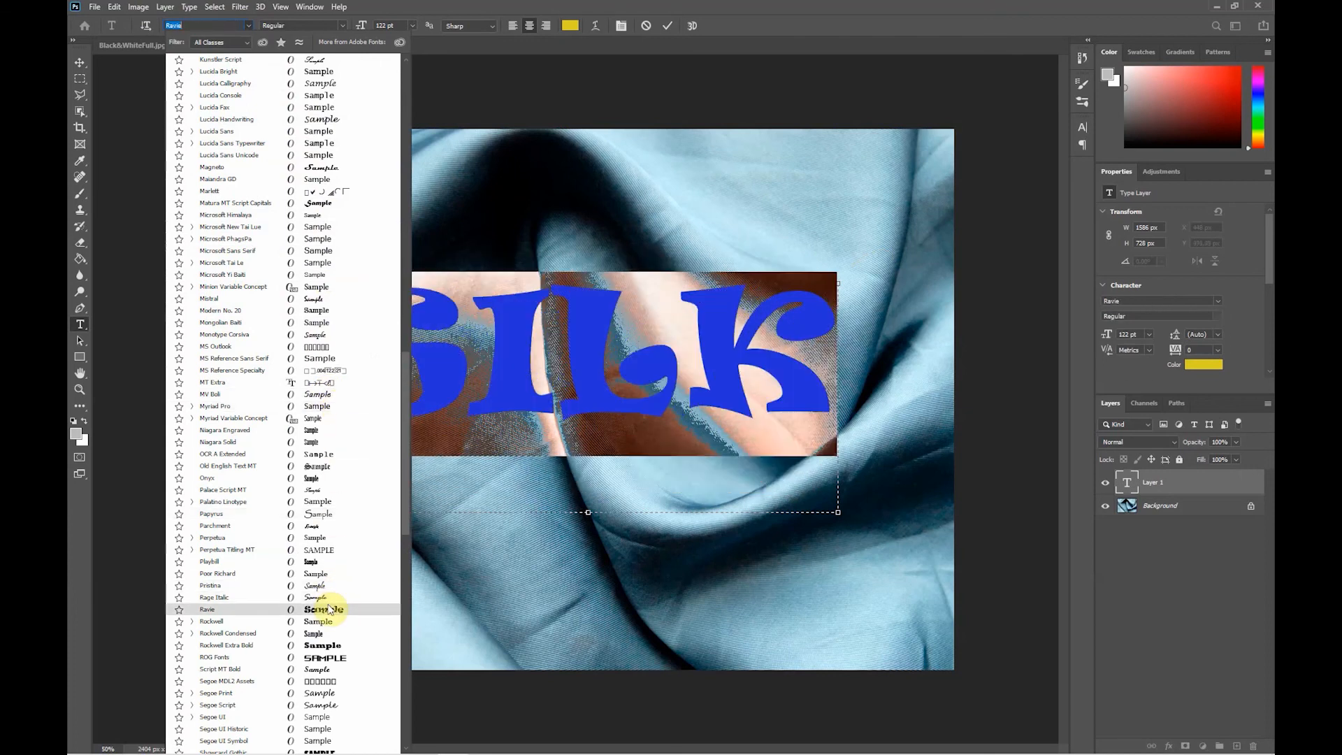
{"action": "left_click", "coordinate": [327, 598]}
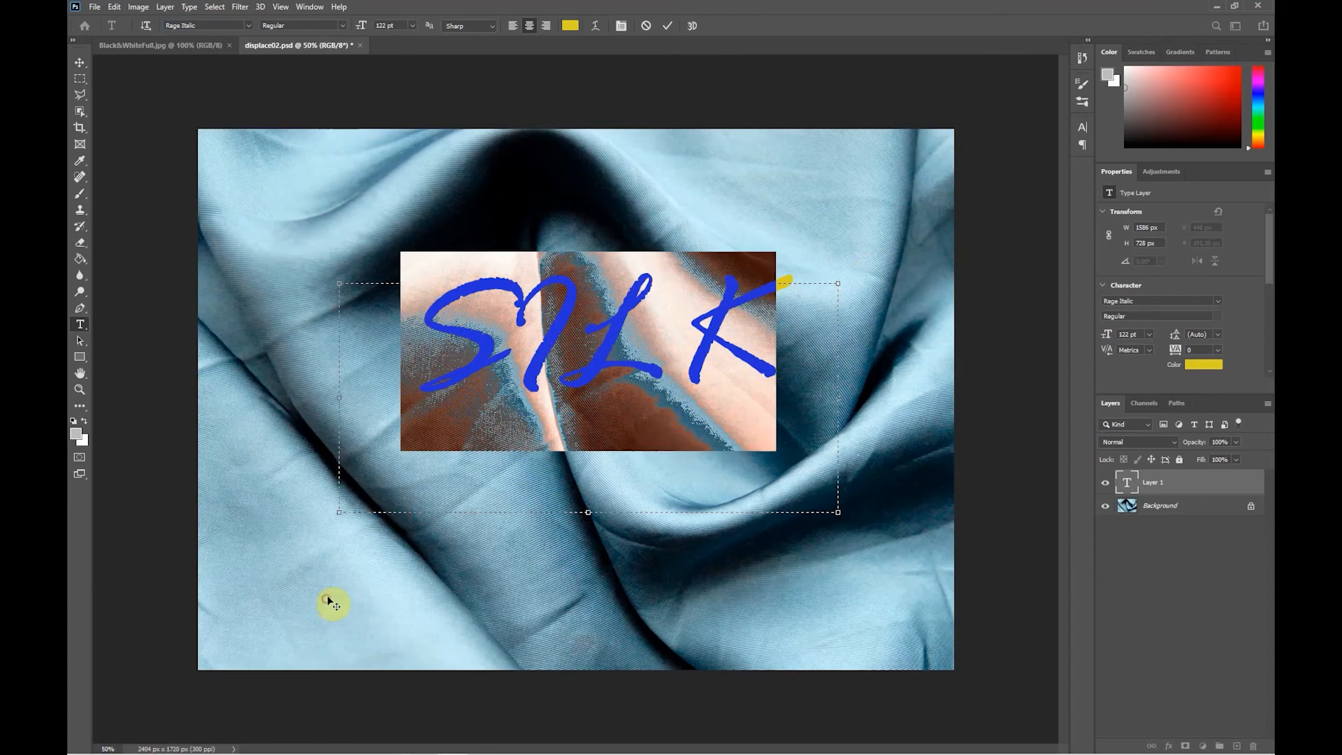
{"action": "left_click", "coordinate": [670, 26]}
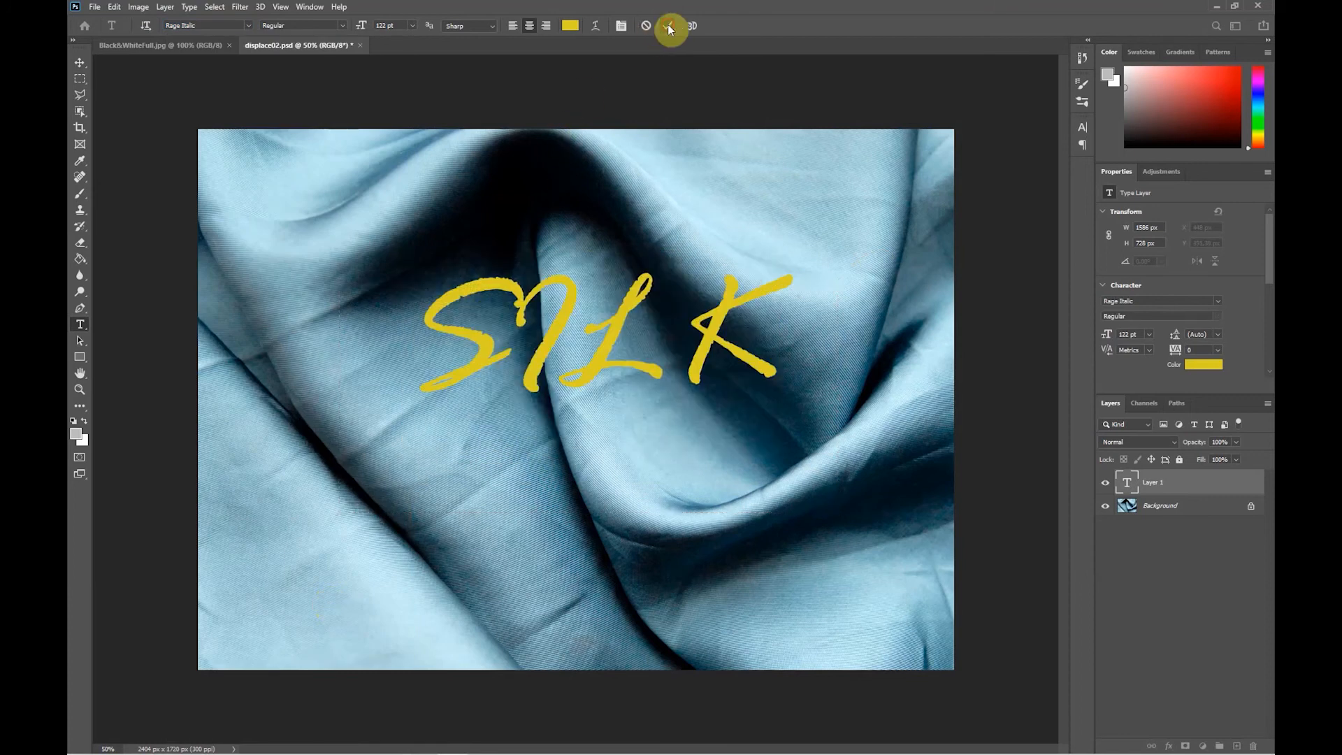
{"action": "left_click", "coordinate": [79, 63]}
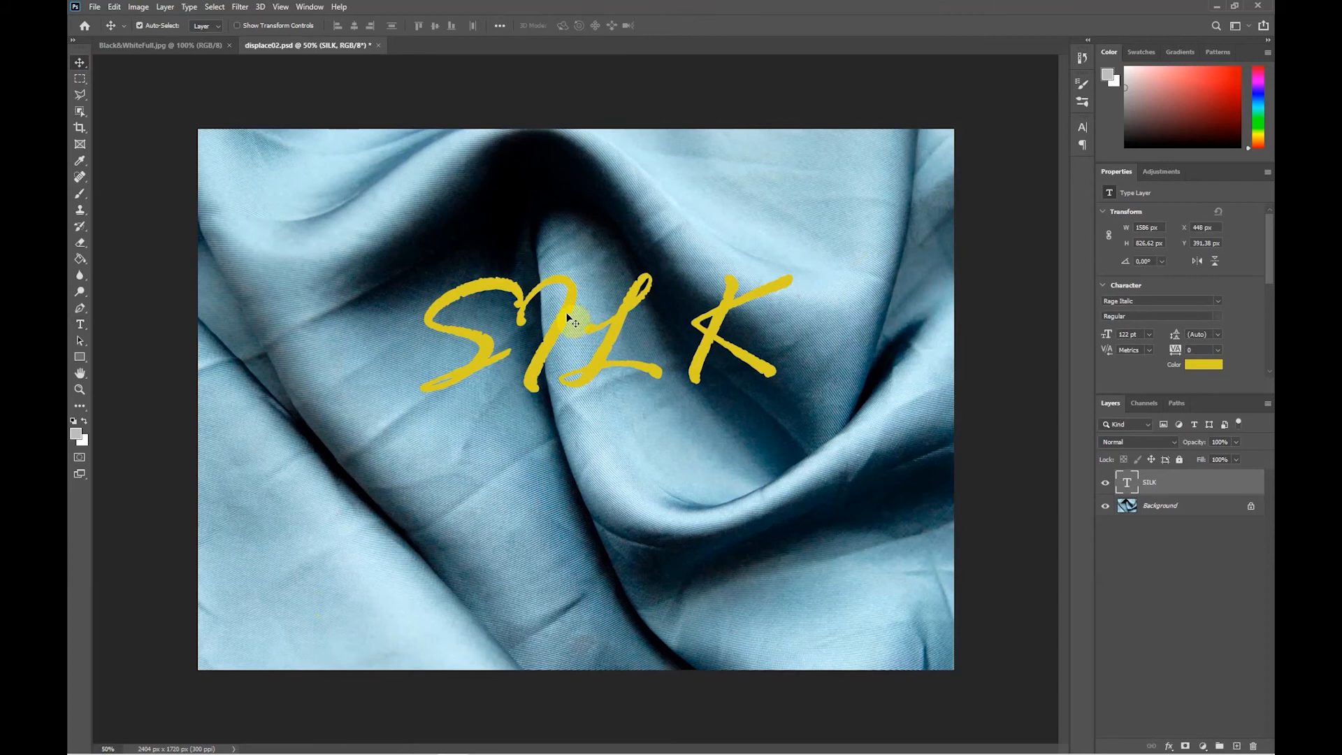
- Move the SILK text about 58 px left and 152 px down, and convert it to a smart object while starting the Displace filter
{"action": "left_click_drag", "start_coordinate": [562, 330], "coordinate": [553, 365]}
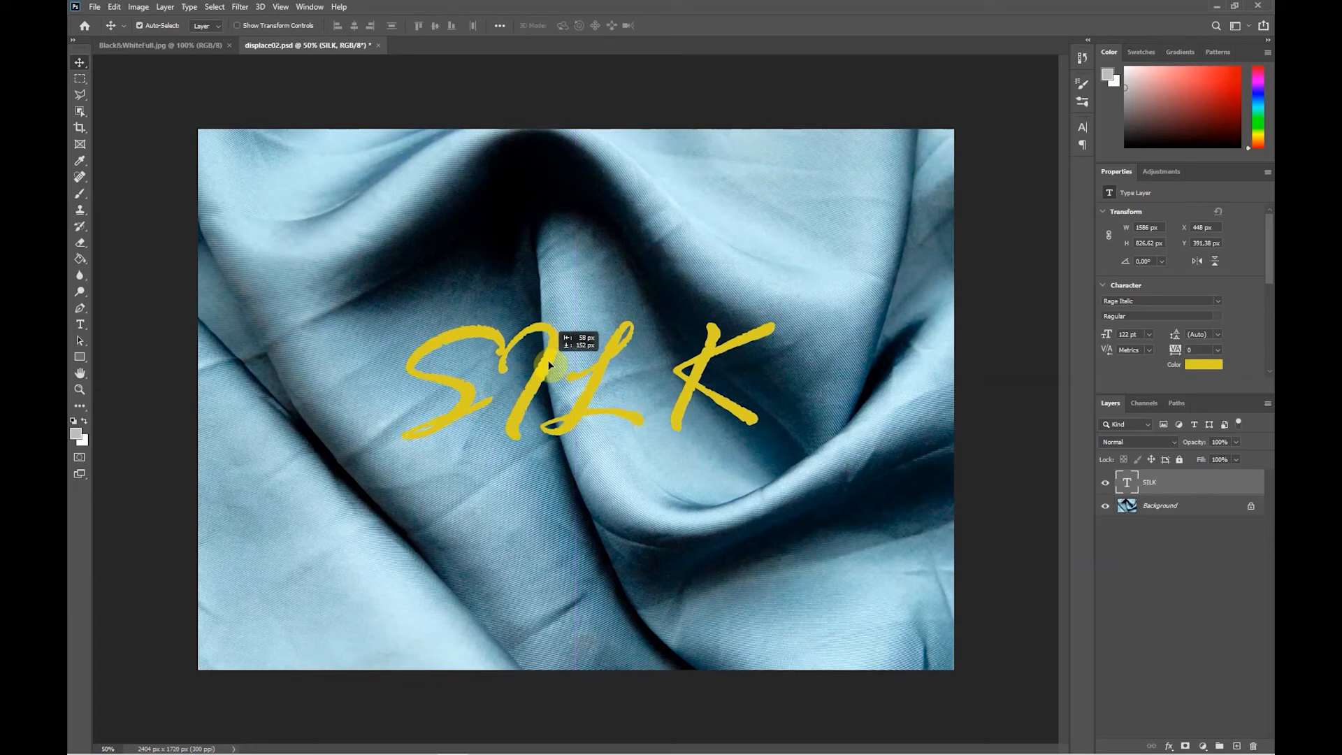
{"action": "left_click_drag", "start_coordinate": [549, 364], "coordinate": [551, 362]}
{"action": "left_click", "coordinate": [241, 8]}
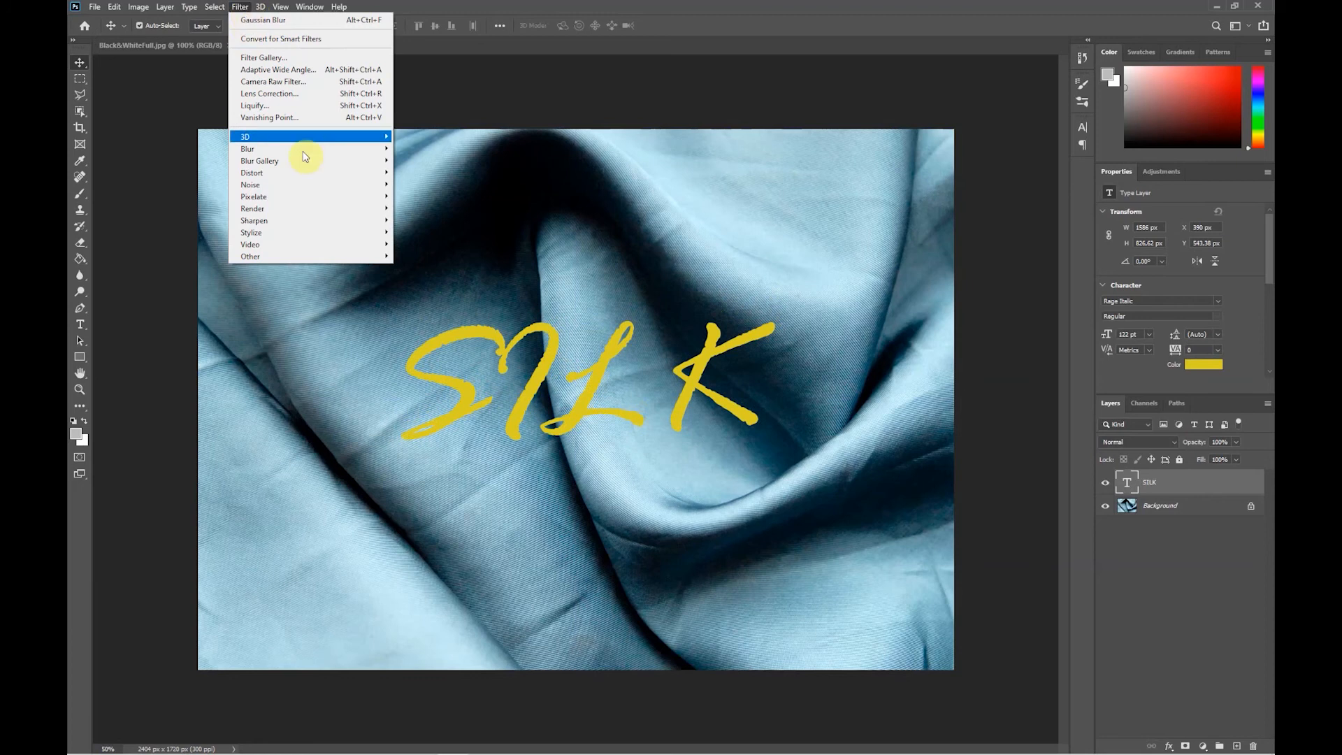
{"action": "mouse_move", "coordinate": [300, 172]}
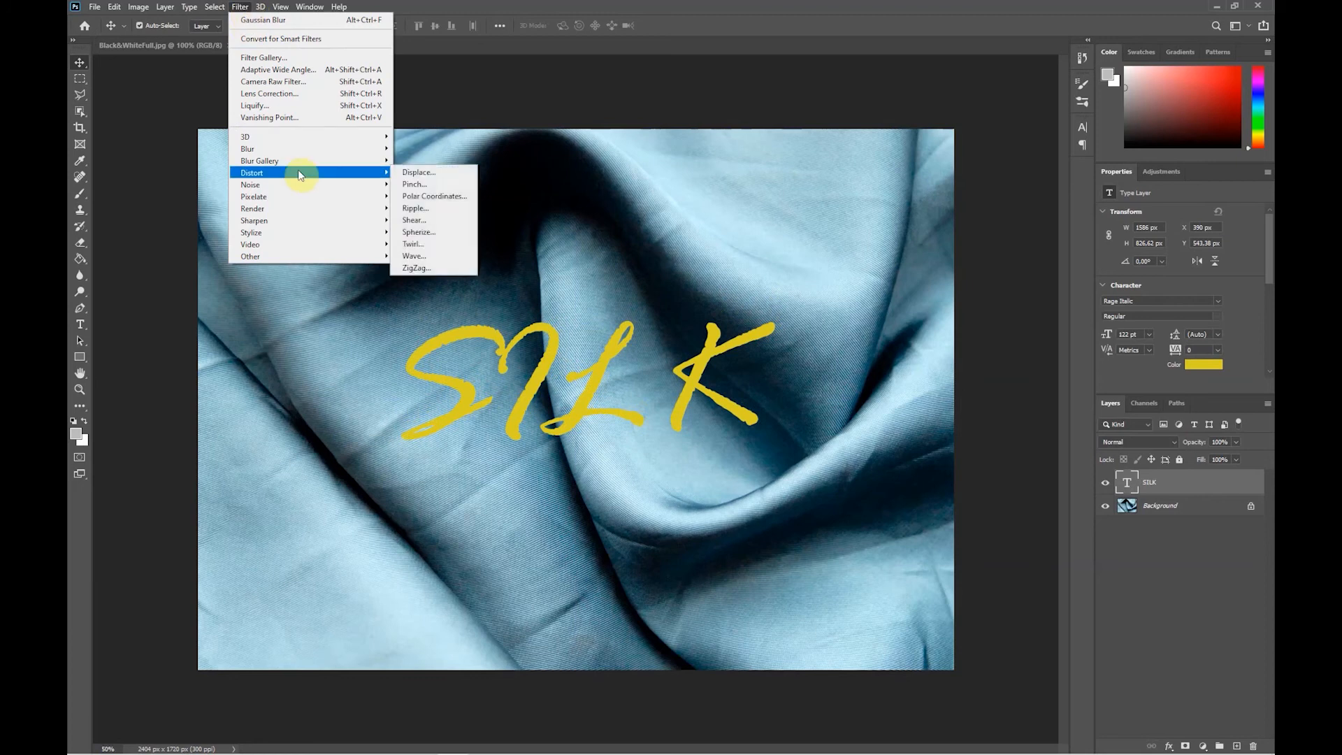
{"action": "left_click", "coordinate": [431, 176]}
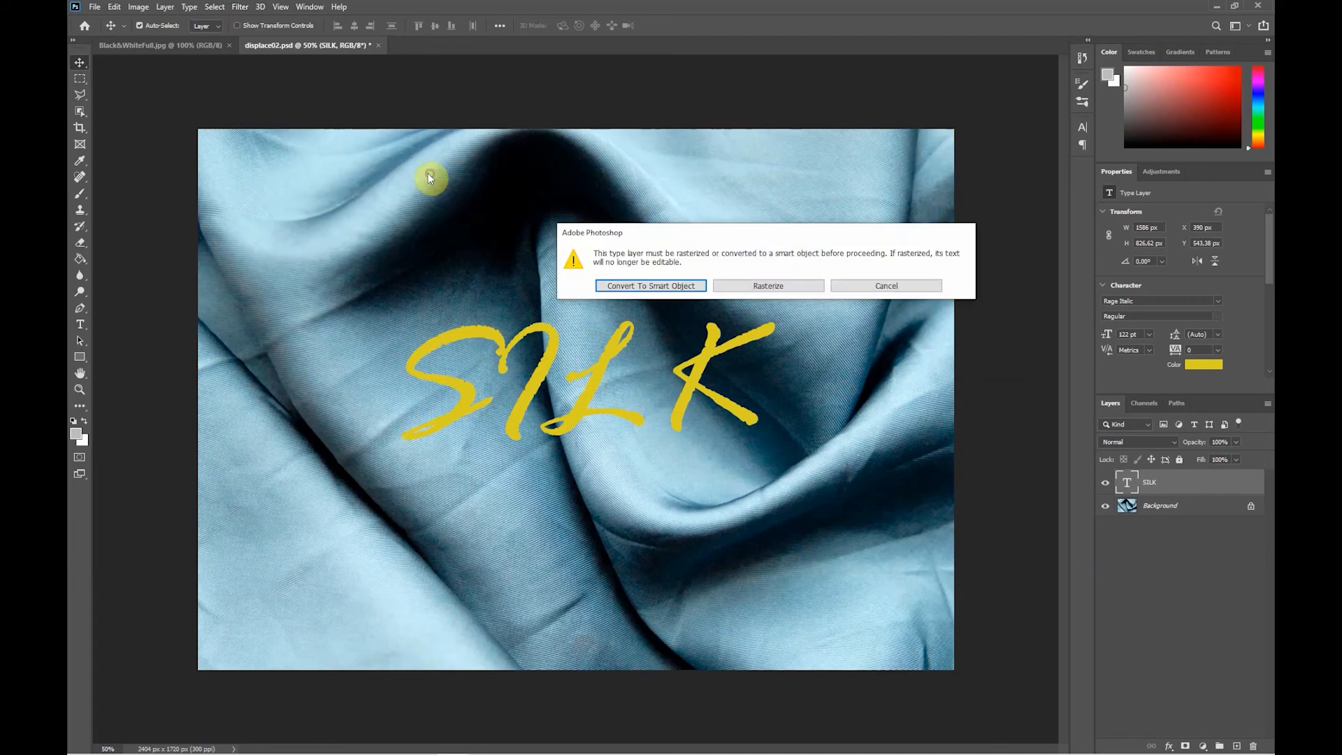
{"action": "left_click", "coordinate": [662, 287]}
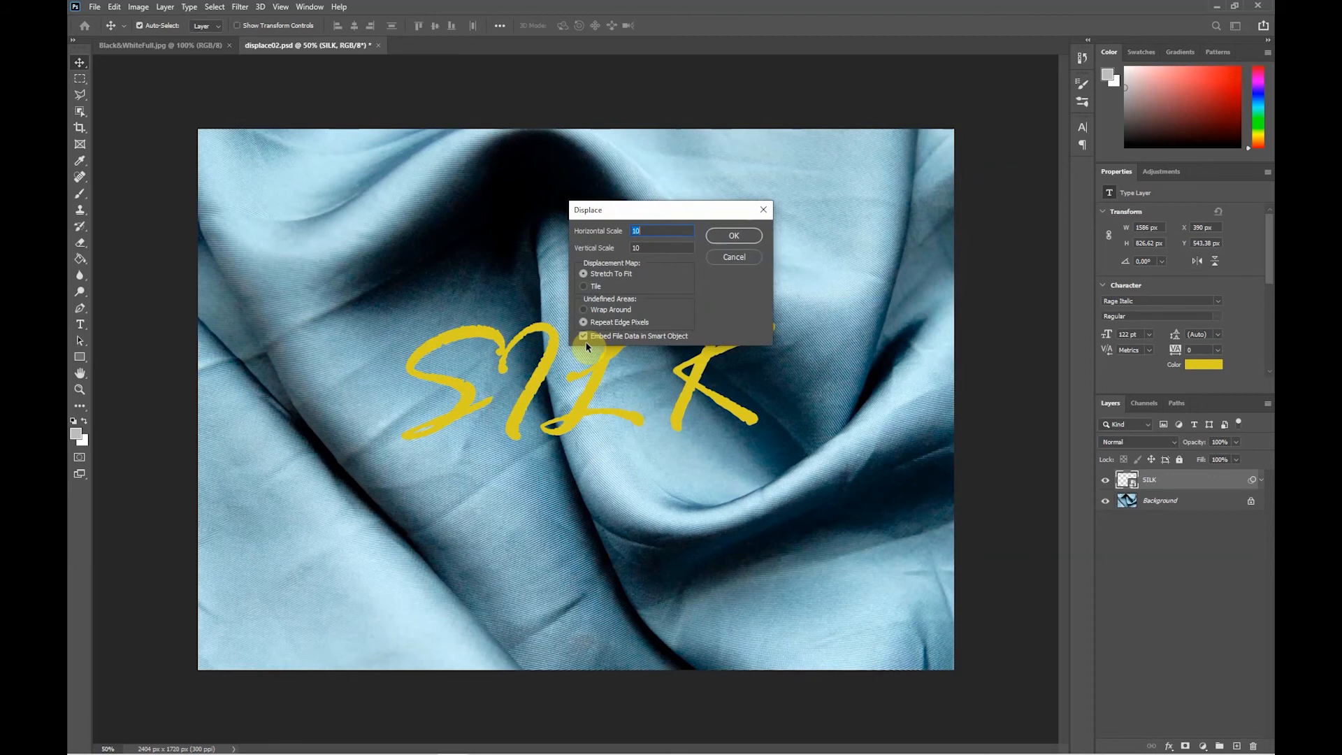
- Apply the Displace filter with horizontal and vertical scales of 10, Stretch To Fit and Repeat Edge Pixels, using displace02 as the map
{"action": "left_click", "coordinate": [733, 235]}
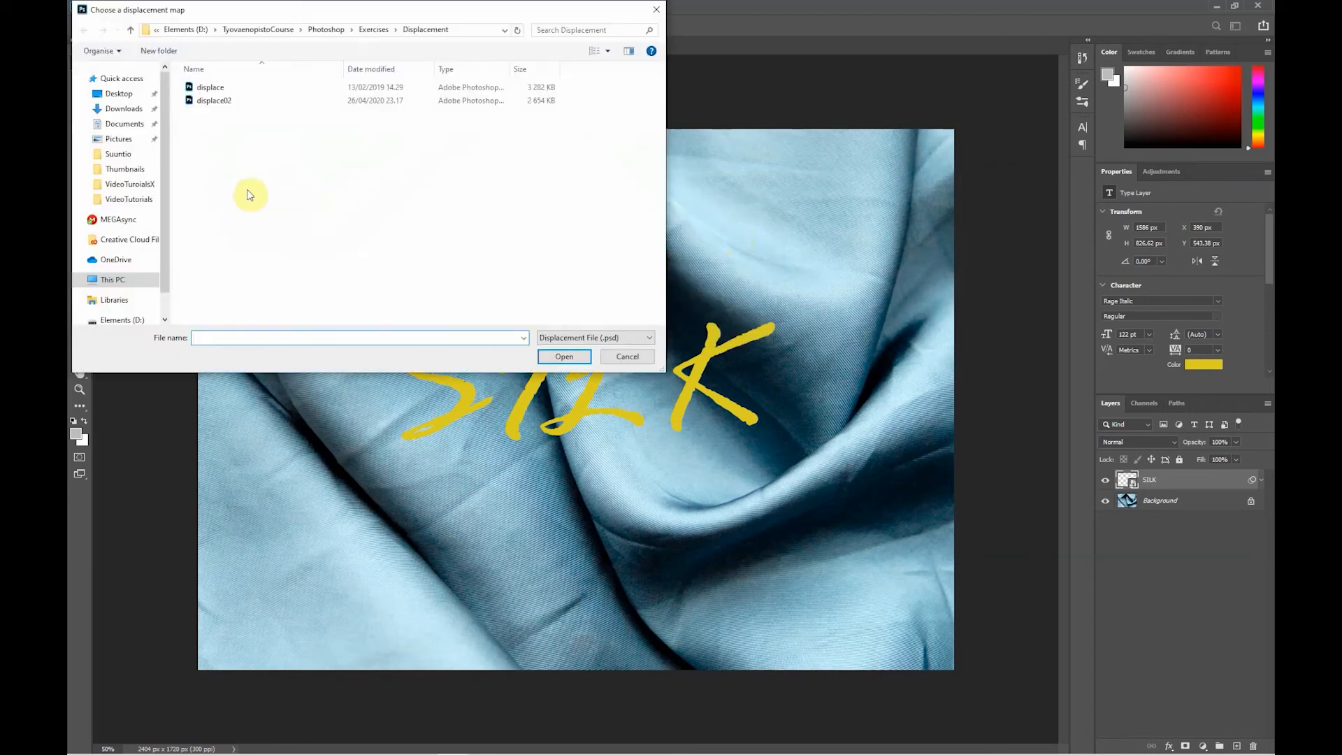
{"action": "left_click", "coordinate": [206, 102]}
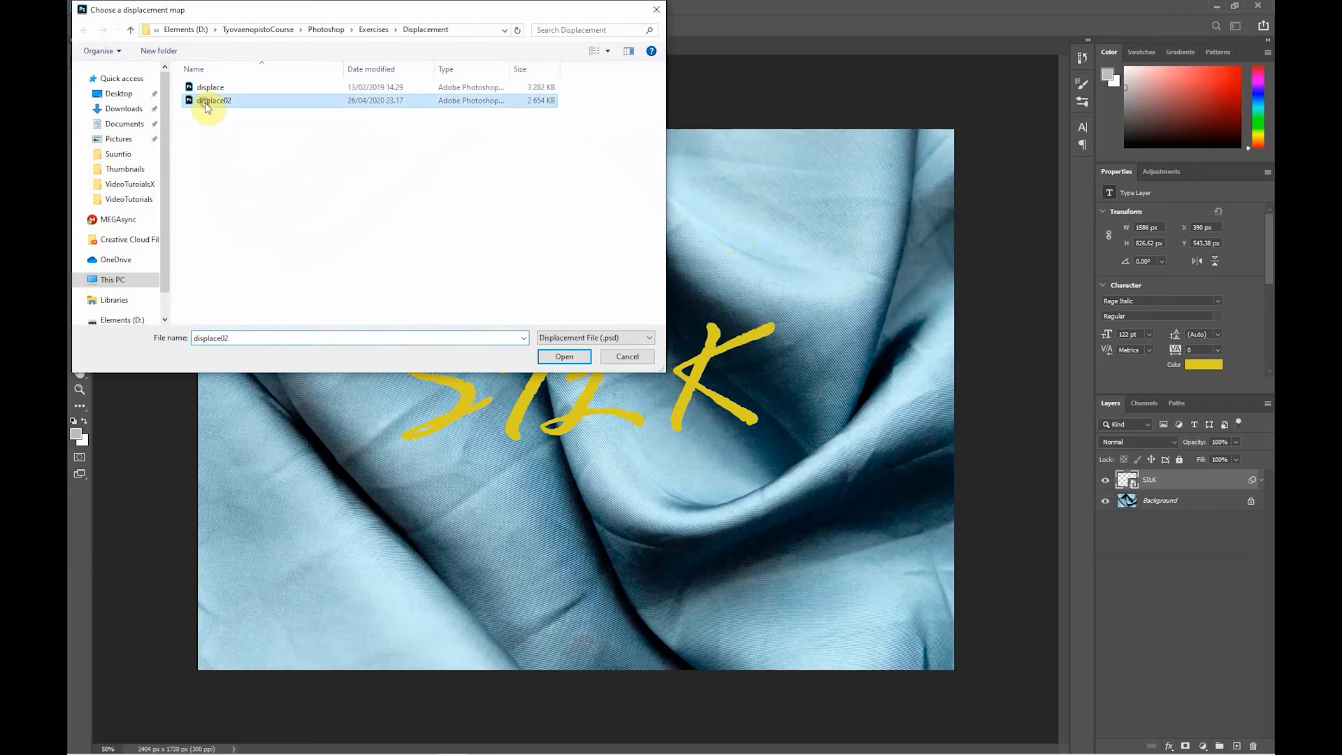
{"action": "left_click", "coordinate": [567, 356]}
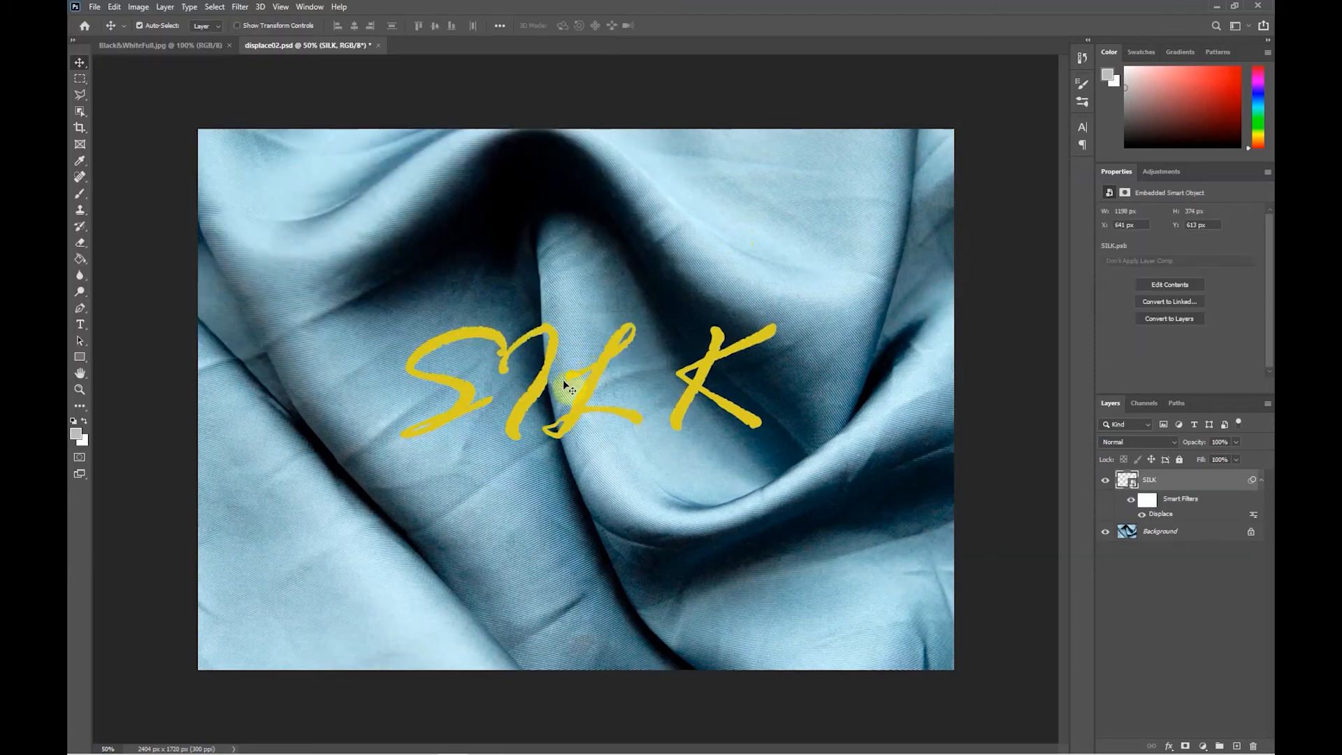
- Edit the SILK layer's Displace smart filter to scale 20 in both directions with Tile and Wrap Around, using the displace02 map
{"action": "double_click", "coordinate": [1197, 480]}
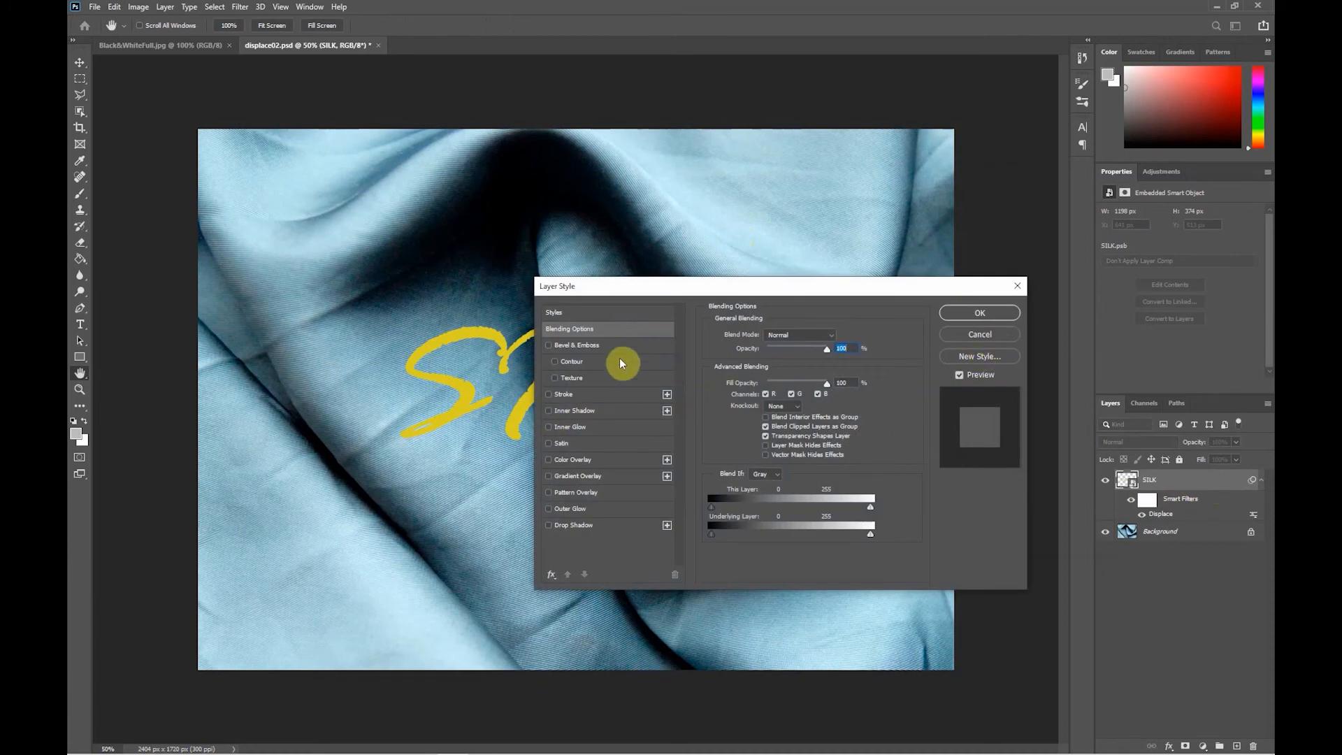
{"action": "left_click", "coordinate": [967, 334]}
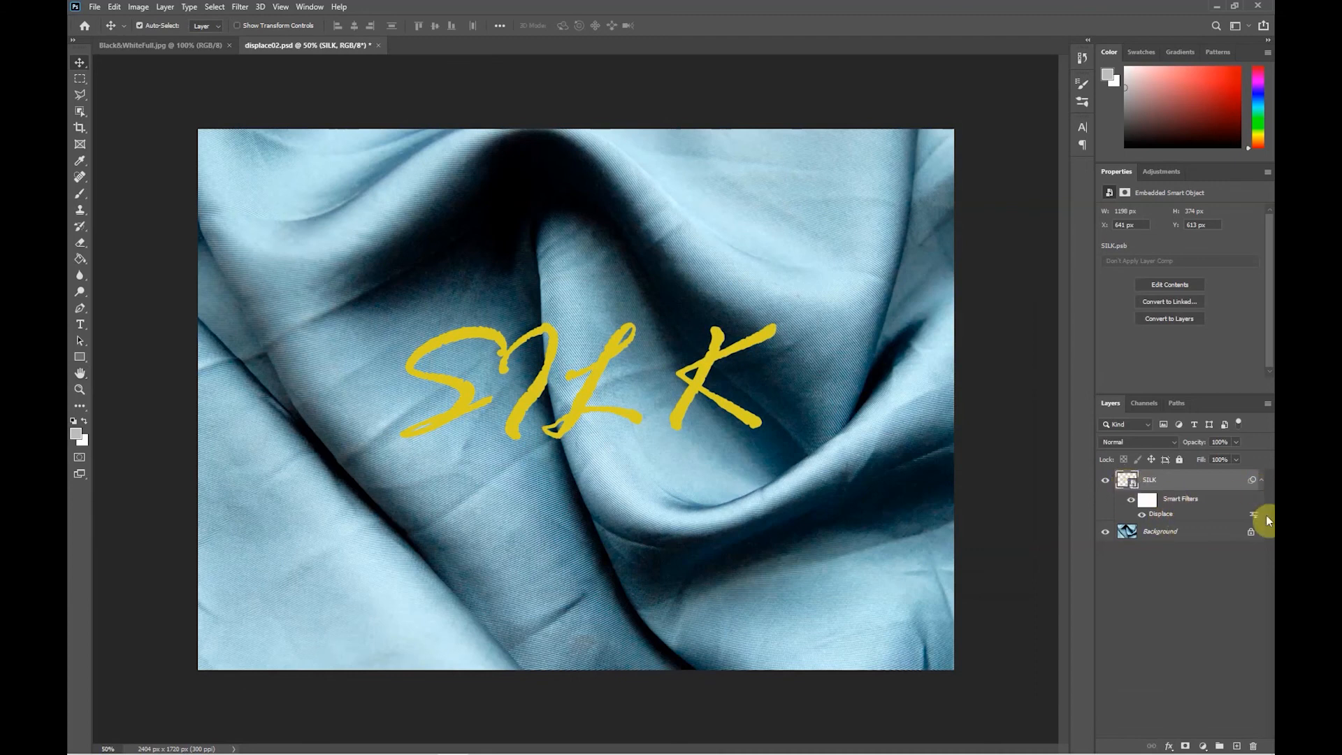
{"action": "double_click", "coordinate": [1150, 516]}
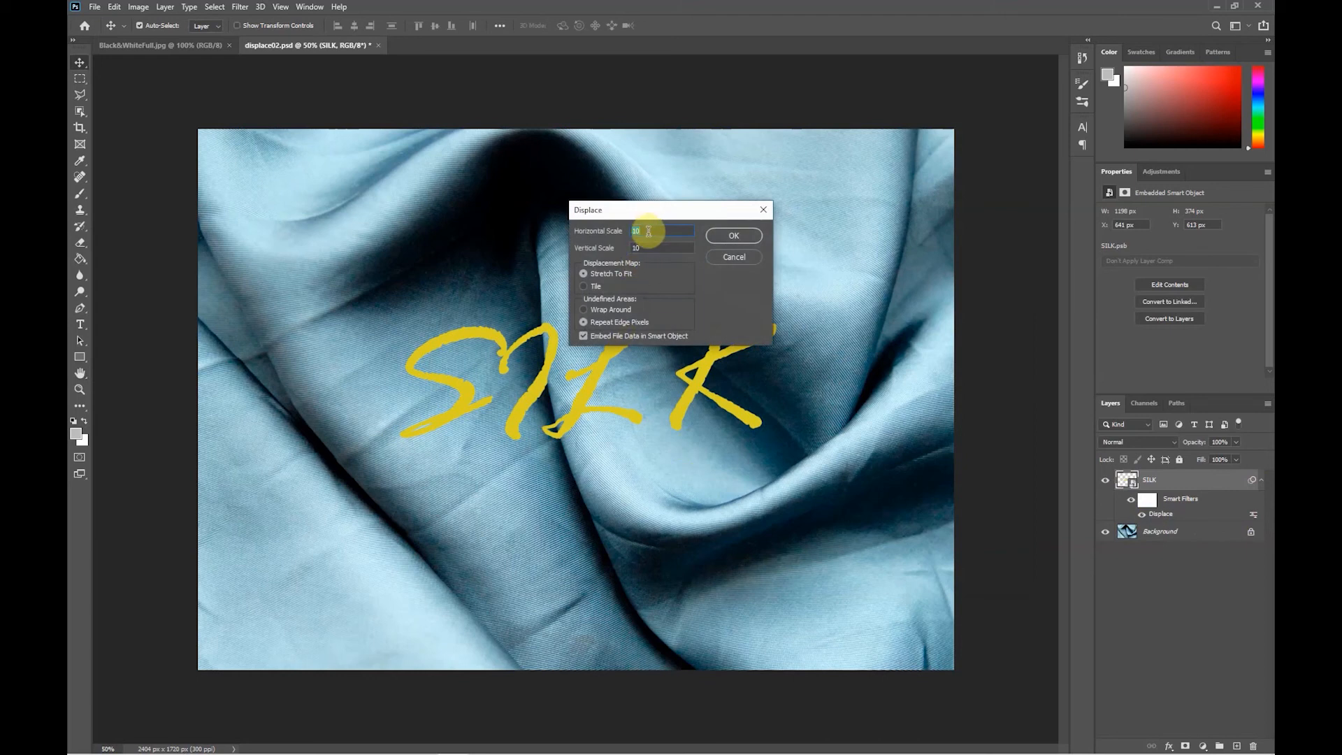
{"action": "type", "text": "20"}
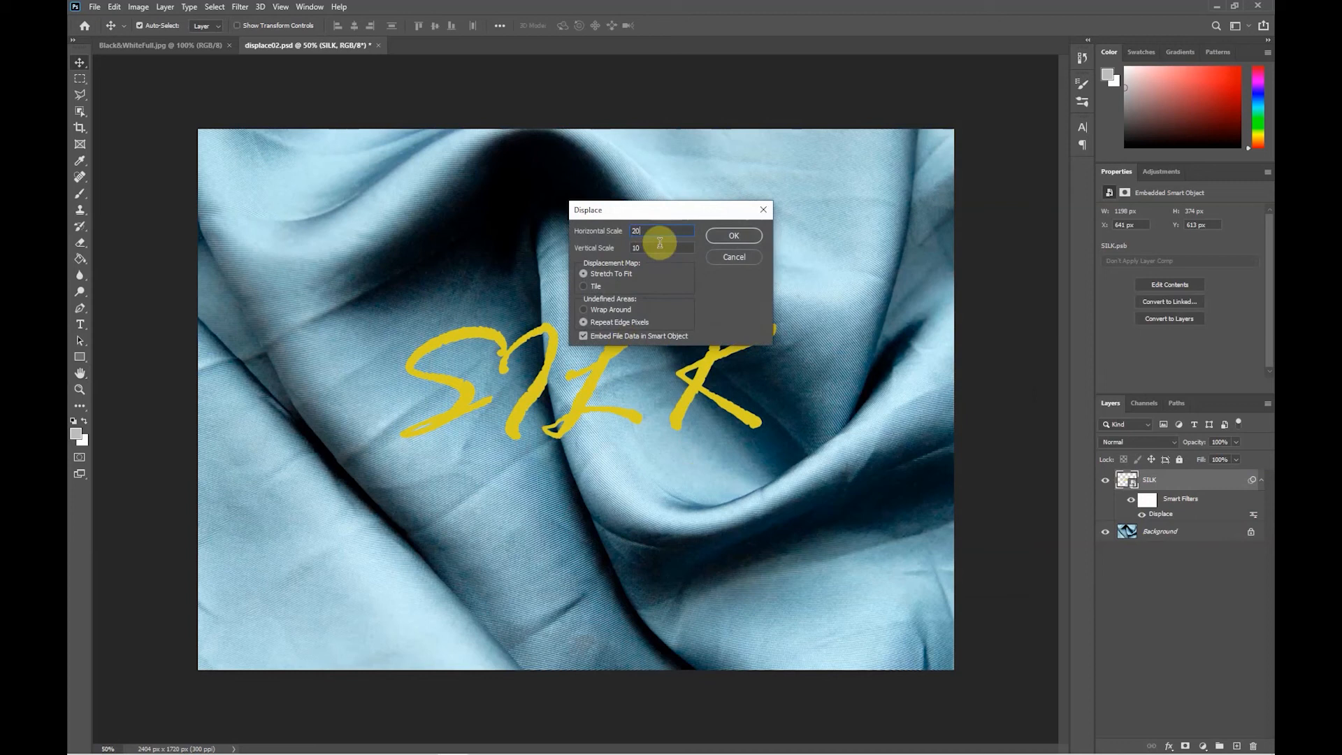
{"action": "key", "text": "Tab"}
{"action": "type", "text": "20"}
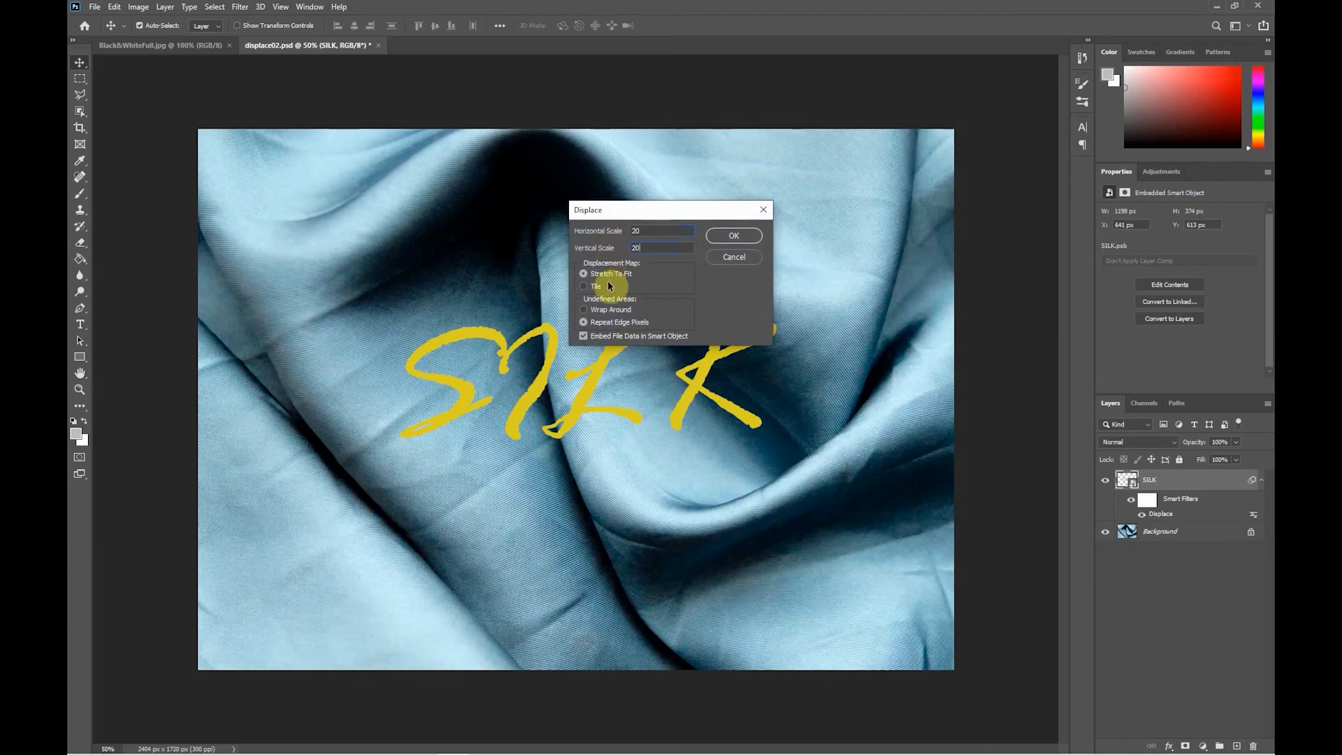
{"action": "left_click", "coordinate": [588, 289]}
{"action": "left_click", "coordinate": [582, 310]}
{"action": "left_click", "coordinate": [752, 235]}
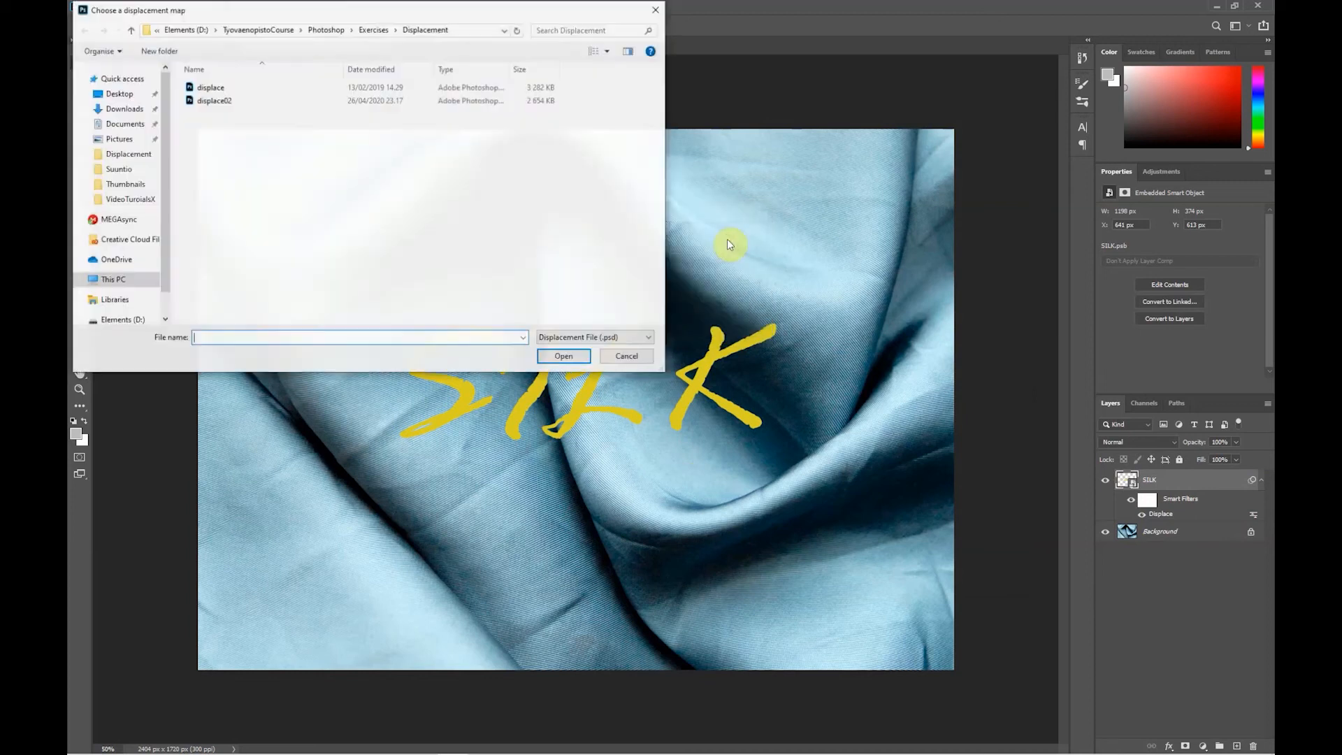
{"action": "double_click", "coordinate": [213, 102]}
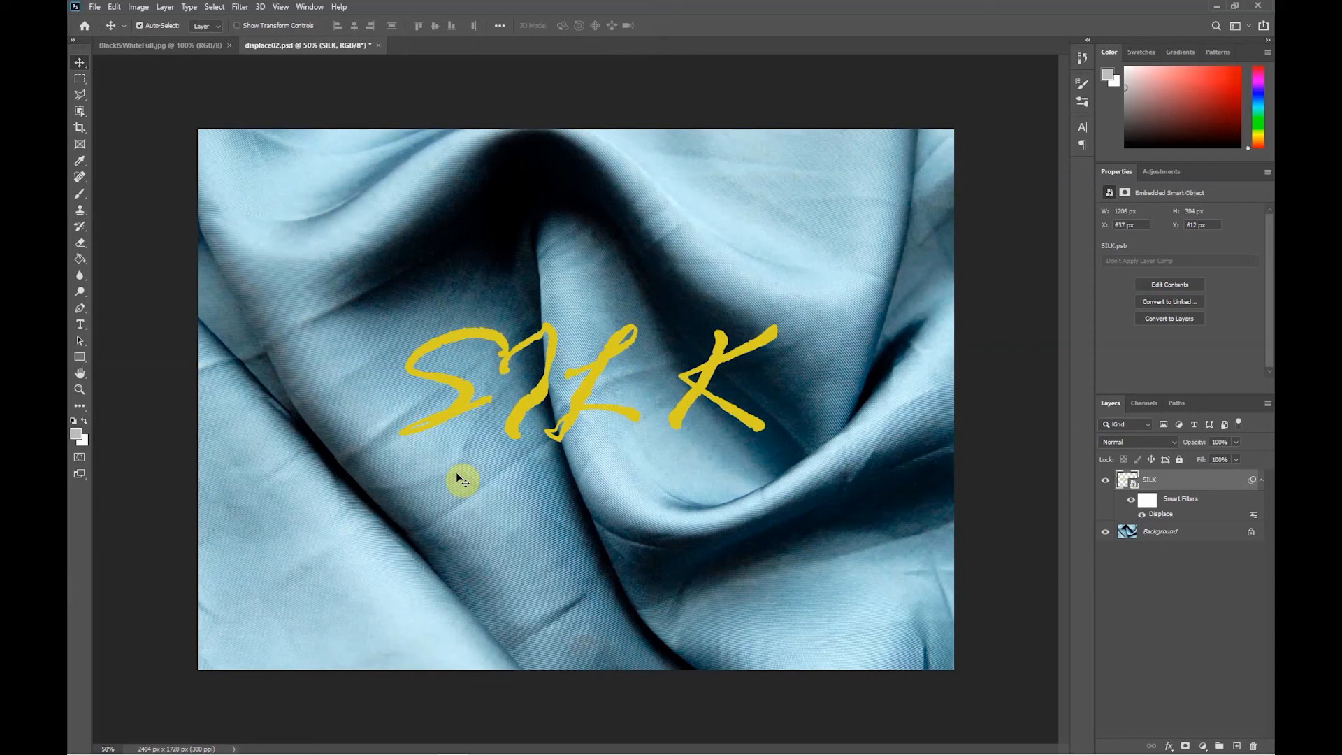
- Set the Displace smart filter's horizontal and vertical scales to 40 and reload displace02 as the displacement map
{"action": "double_click", "coordinate": [1161, 515]}
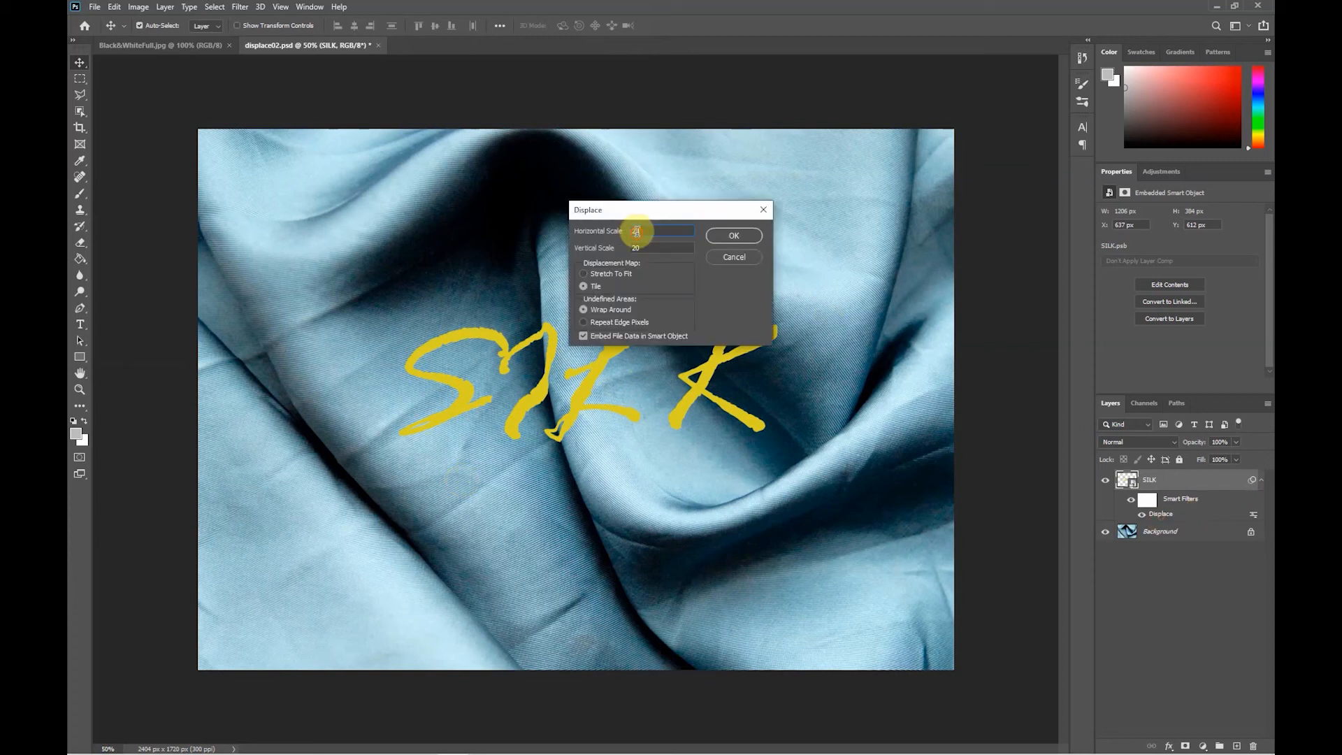
{"action": "type", "text": "40"}
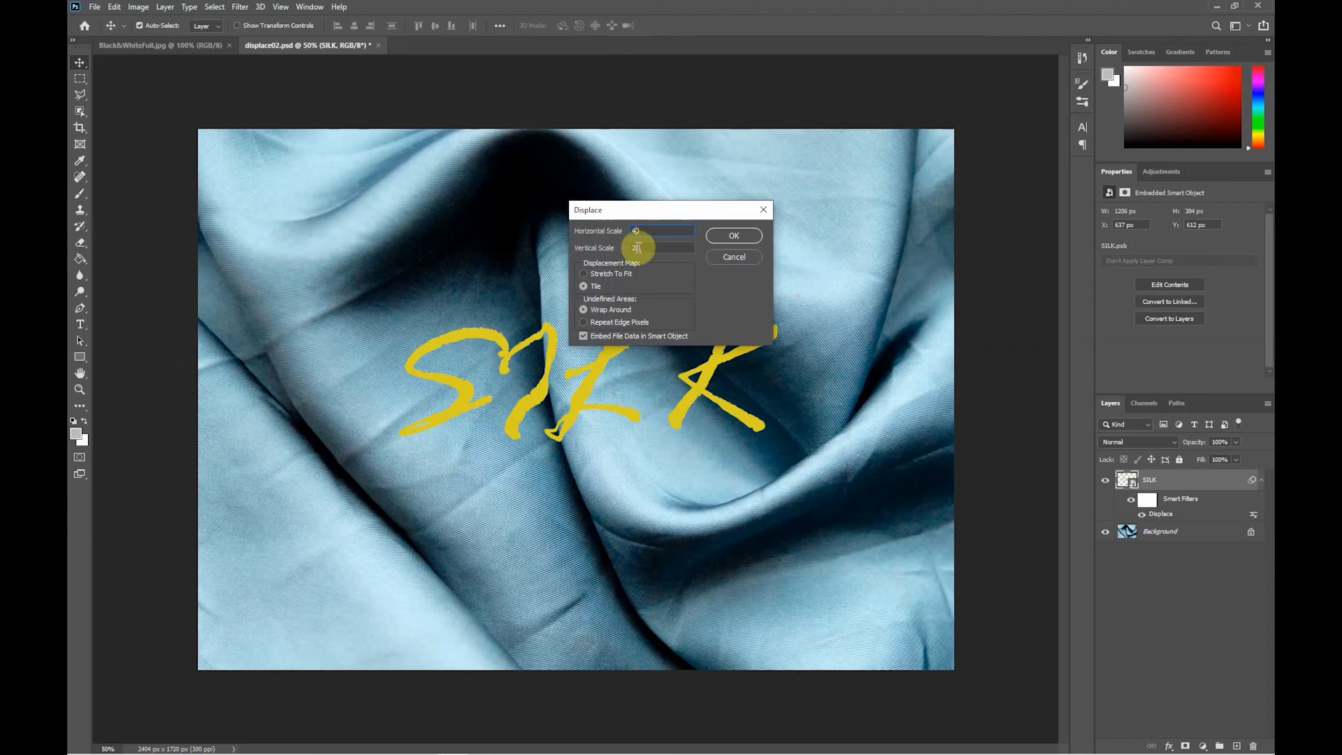
{"action": "left_click_drag", "start_coordinate": [639, 248], "coordinate": [599, 248]}
{"action": "type", "text": "40"}
{"action": "left_click", "coordinate": [740, 236]}
{"action": "left_click", "coordinate": [222, 103]}
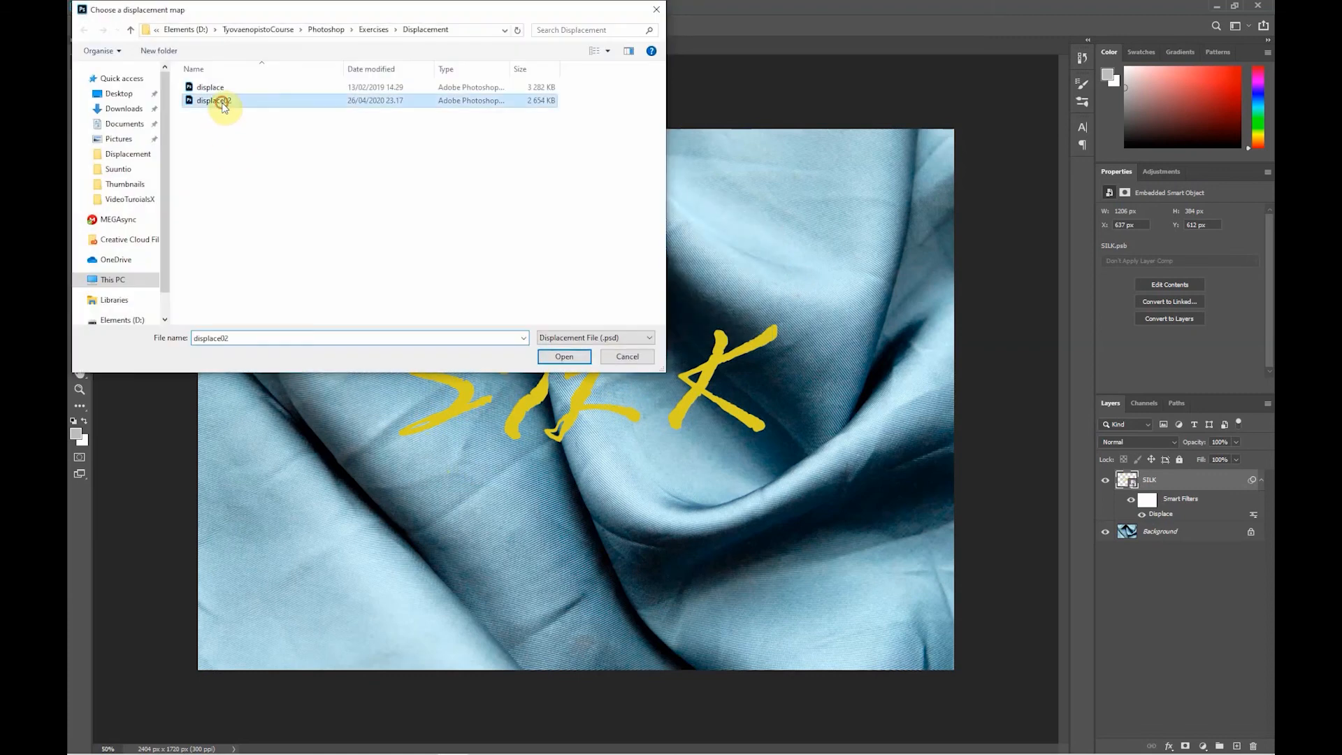
{"action": "left_click", "coordinate": [566, 357]}
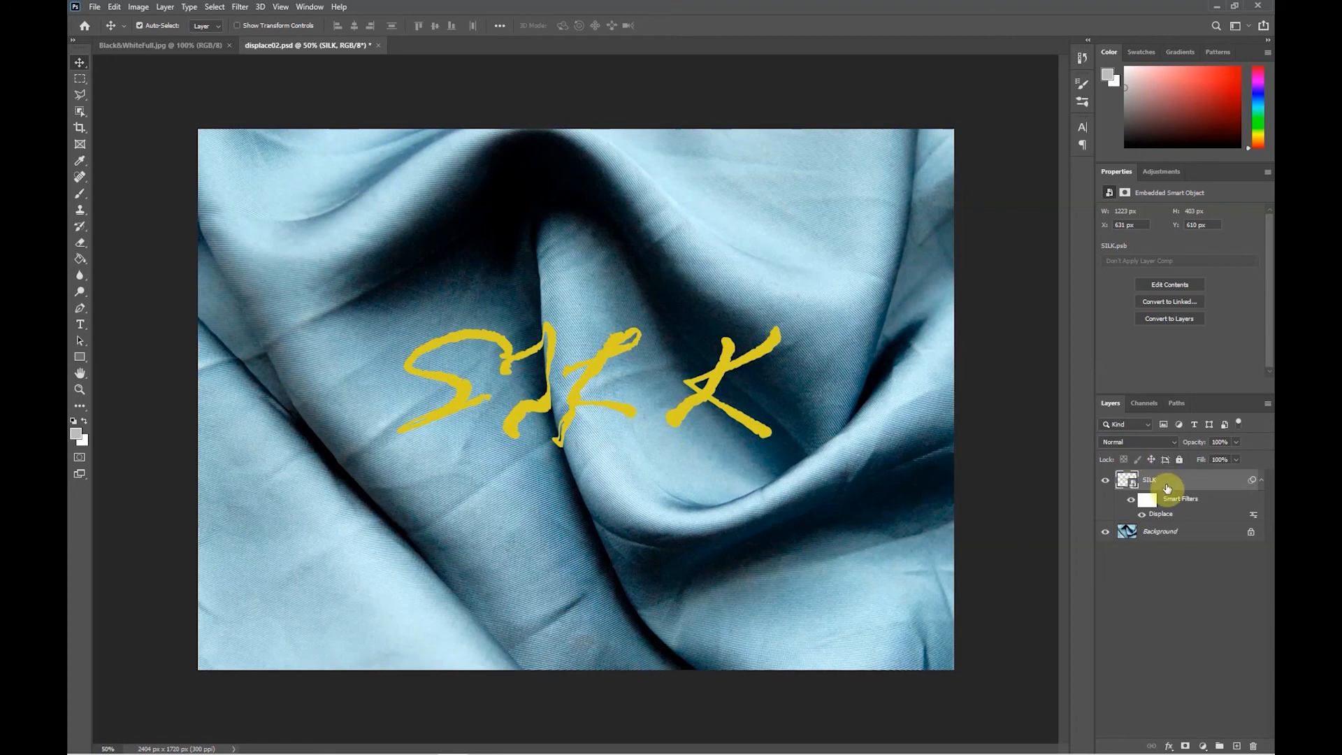
- Set the SILK layer's blend mode to Overlay and its opacity to about 76%
{"action": "left_click", "coordinate": [1172, 441]}
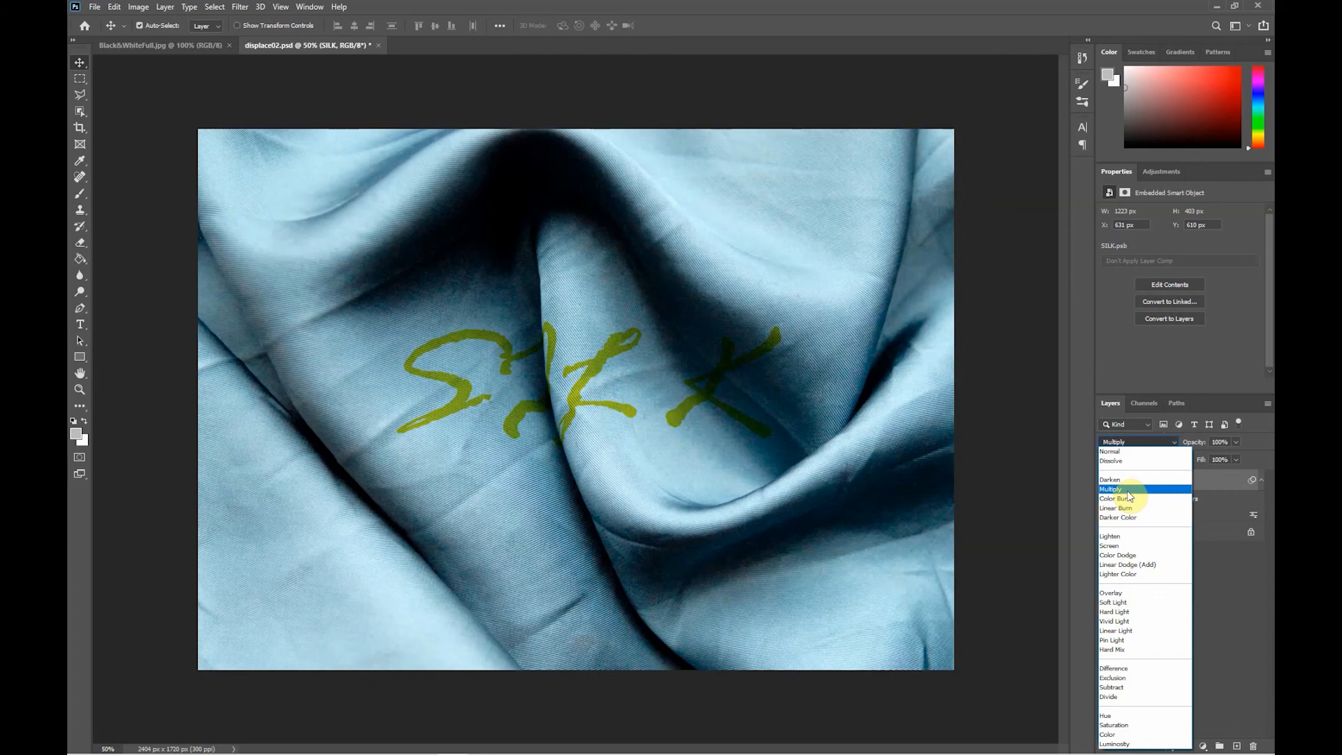
{"action": "left_click", "coordinate": [1115, 594]}
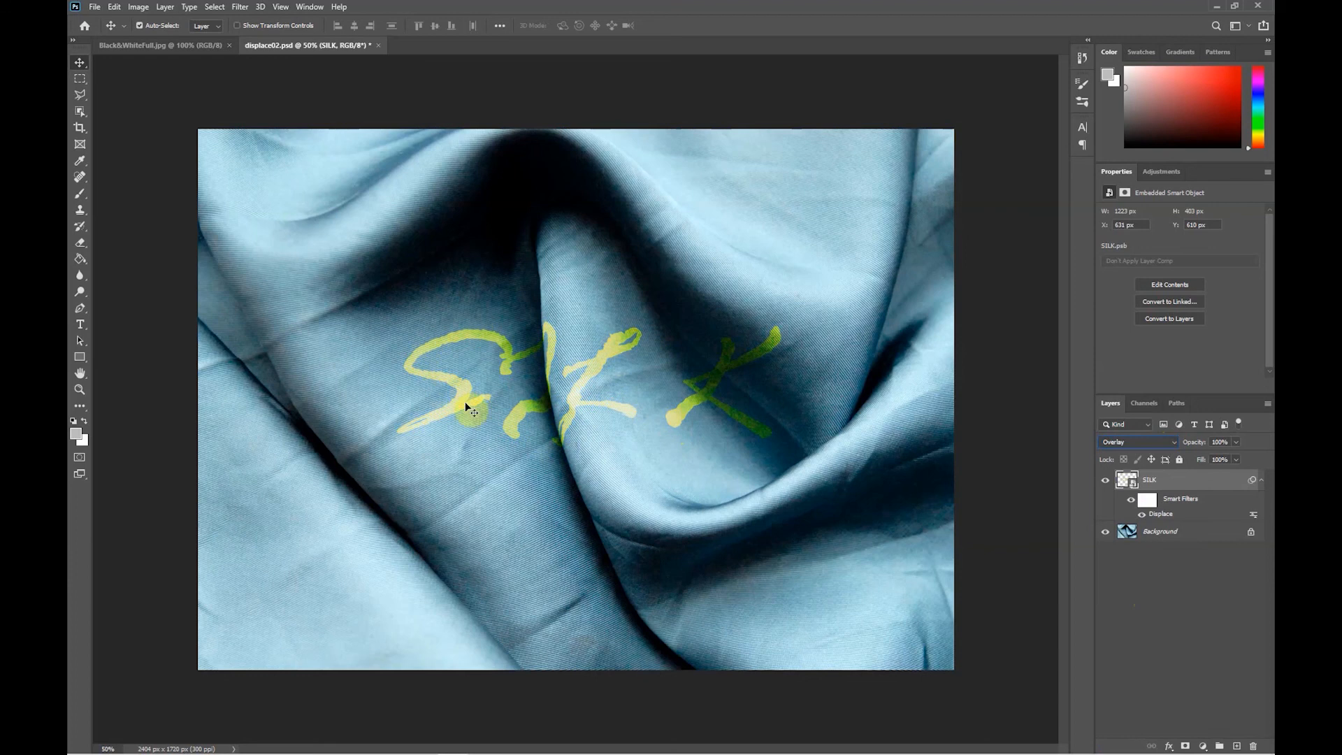
{"action": "left_click", "coordinate": [1235, 441]}
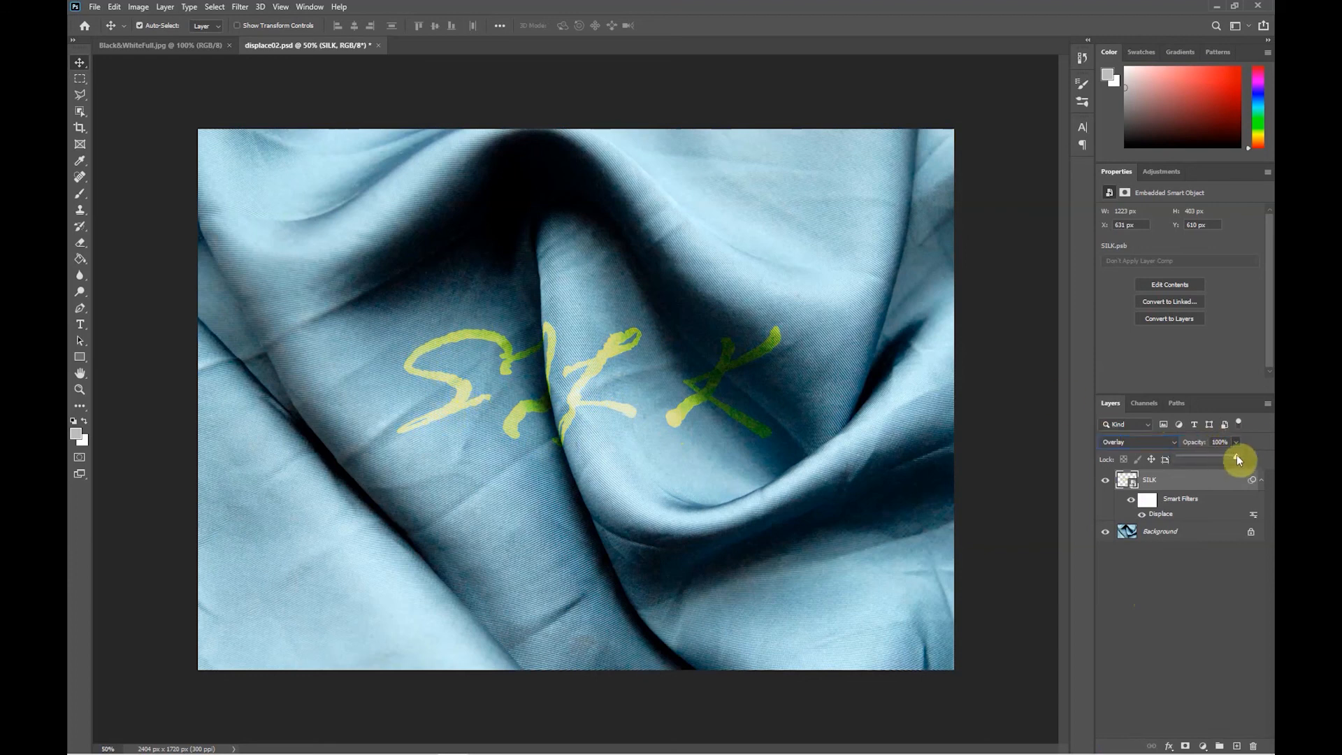
{"action": "left_click_drag", "start_coordinate": [1230, 459], "coordinate": [1226, 460]}
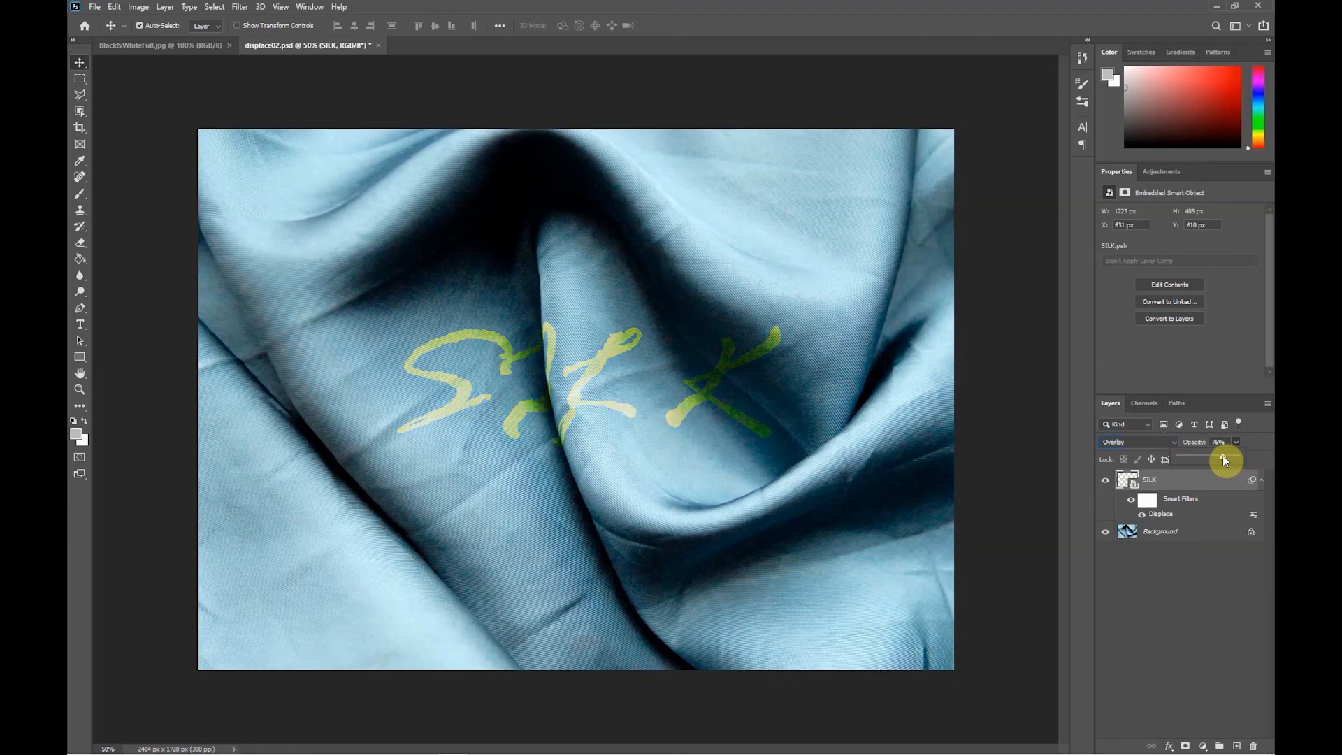
{"action": "left_click", "coordinate": [1243, 443]}
- Add a Bevel & Emboss effect to the SILK layer, trying Outer Bevel before choosing Emboss, with a depth of 22%
{"action": "double_click", "coordinate": [1182, 480]}
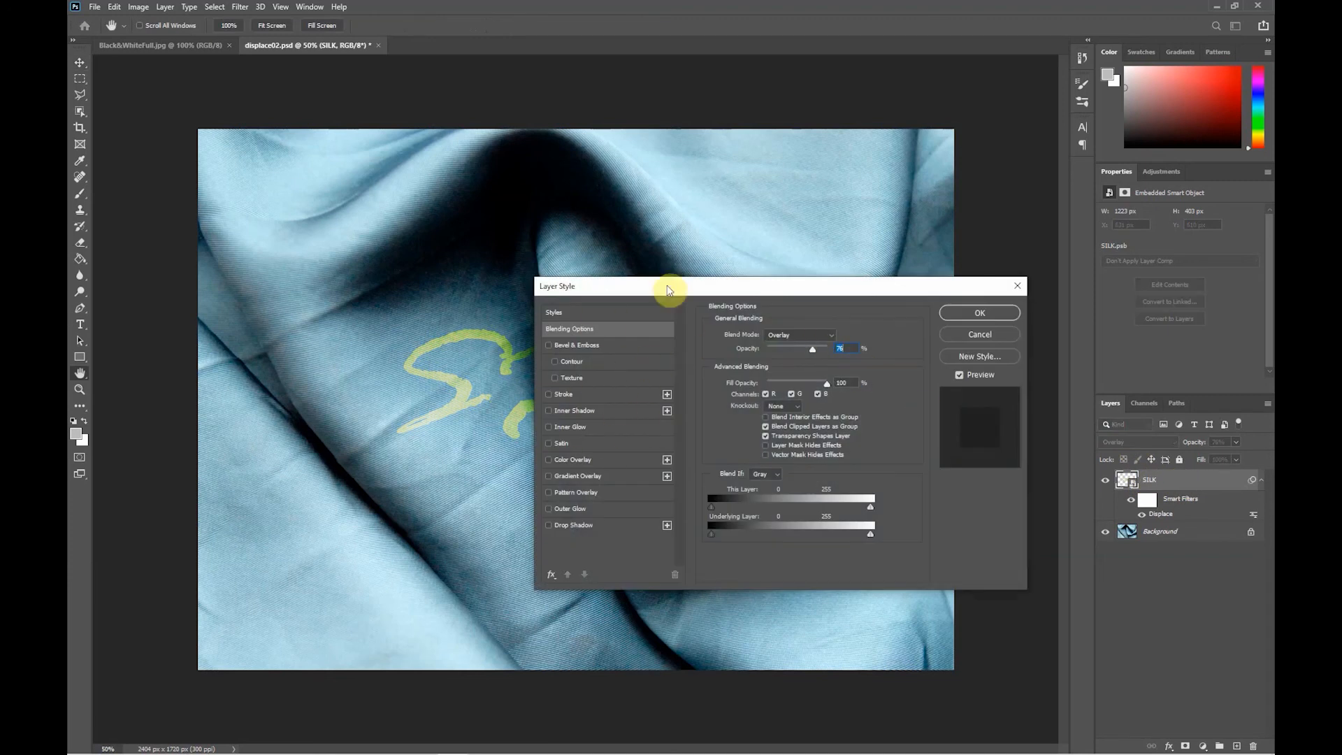
{"action": "left_click_drag", "start_coordinate": [640, 288], "coordinate": [845, 283]}
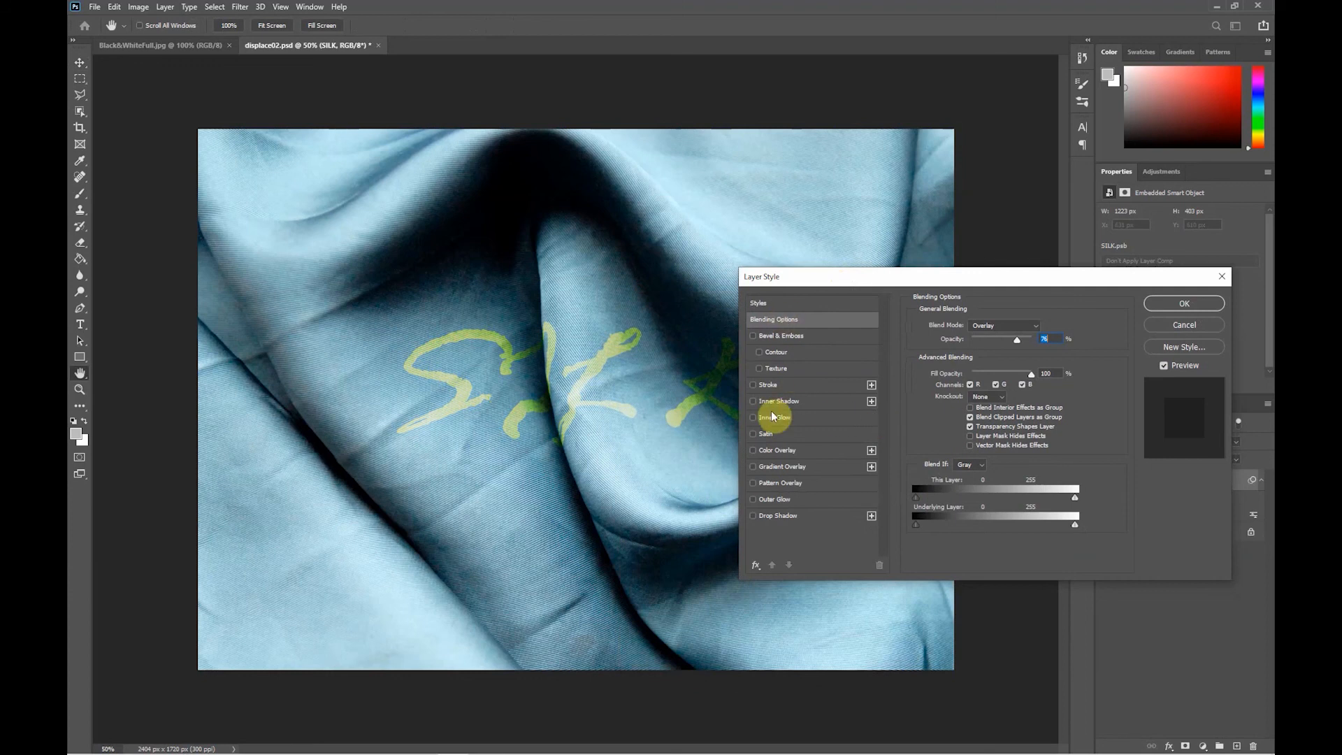
{"action": "left_click", "coordinate": [775, 339]}
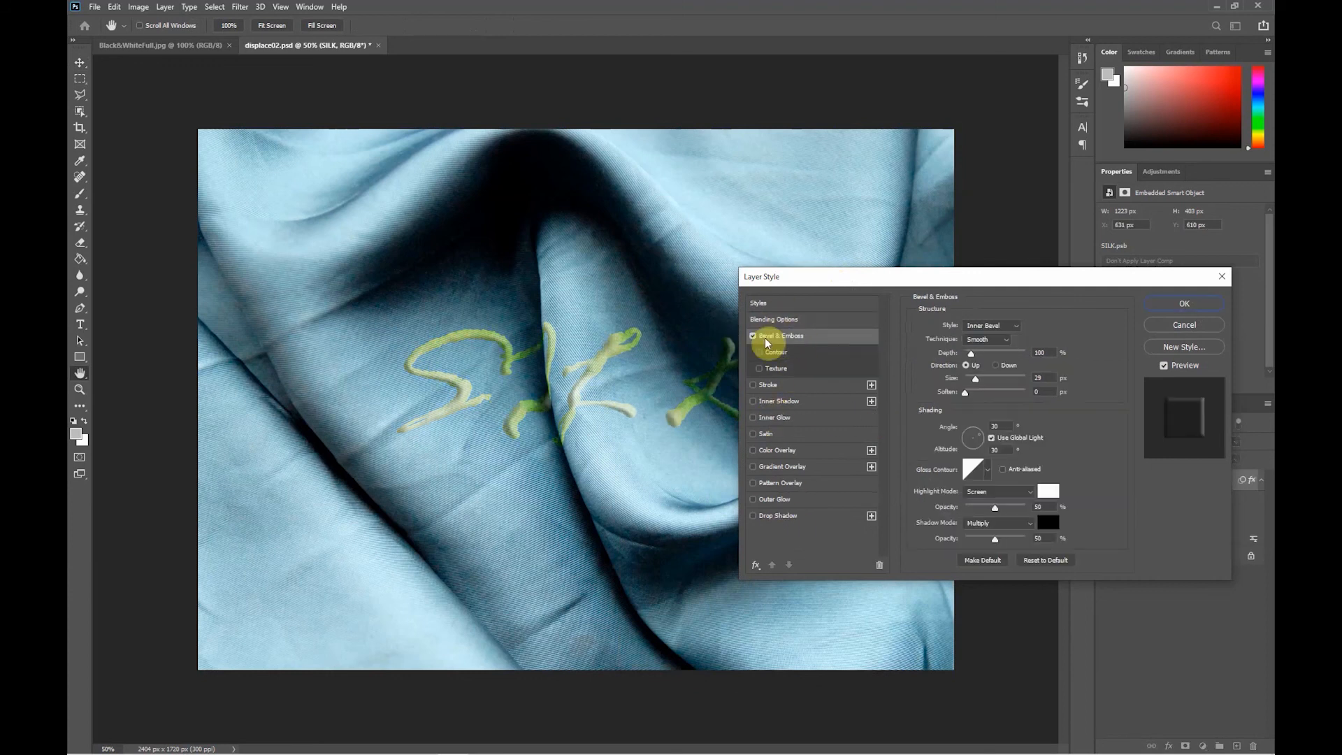
{"action": "left_click", "coordinate": [989, 325]}
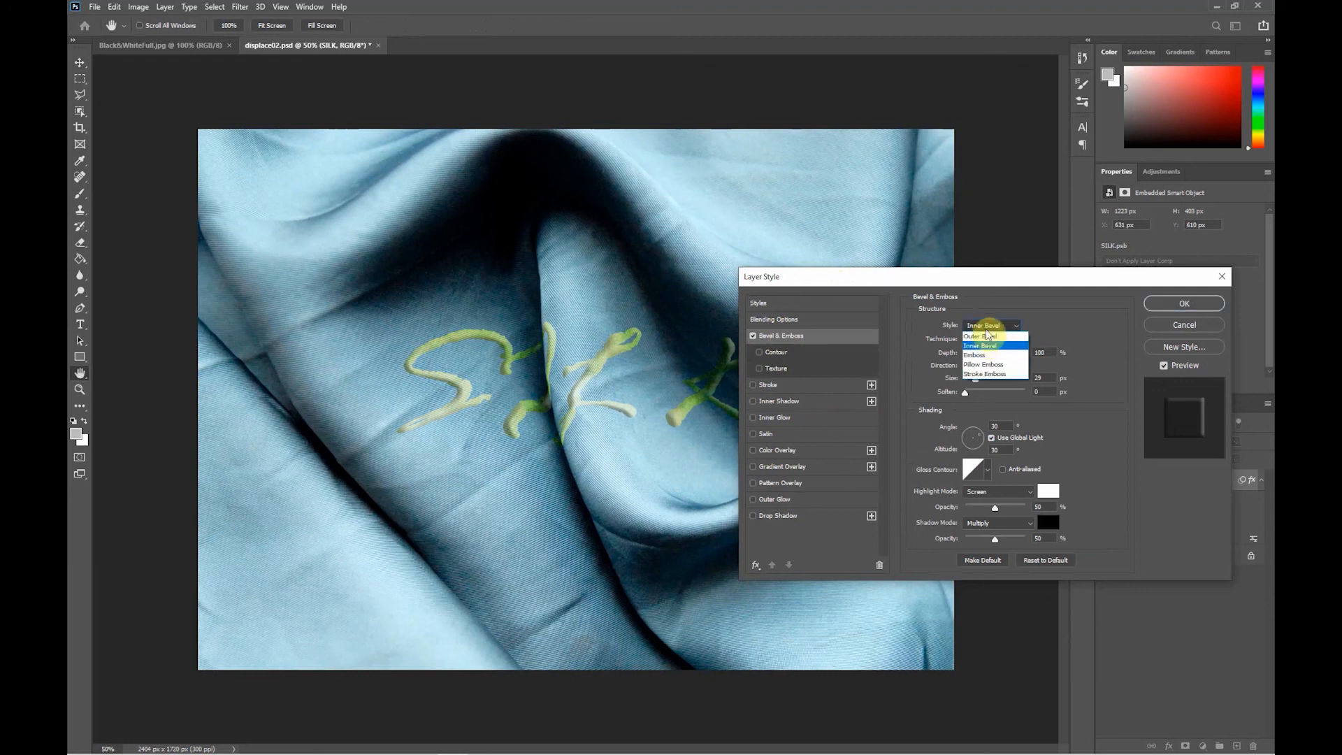
{"action": "left_click", "coordinate": [986, 336]}
{"action": "left_click", "coordinate": [988, 326]}
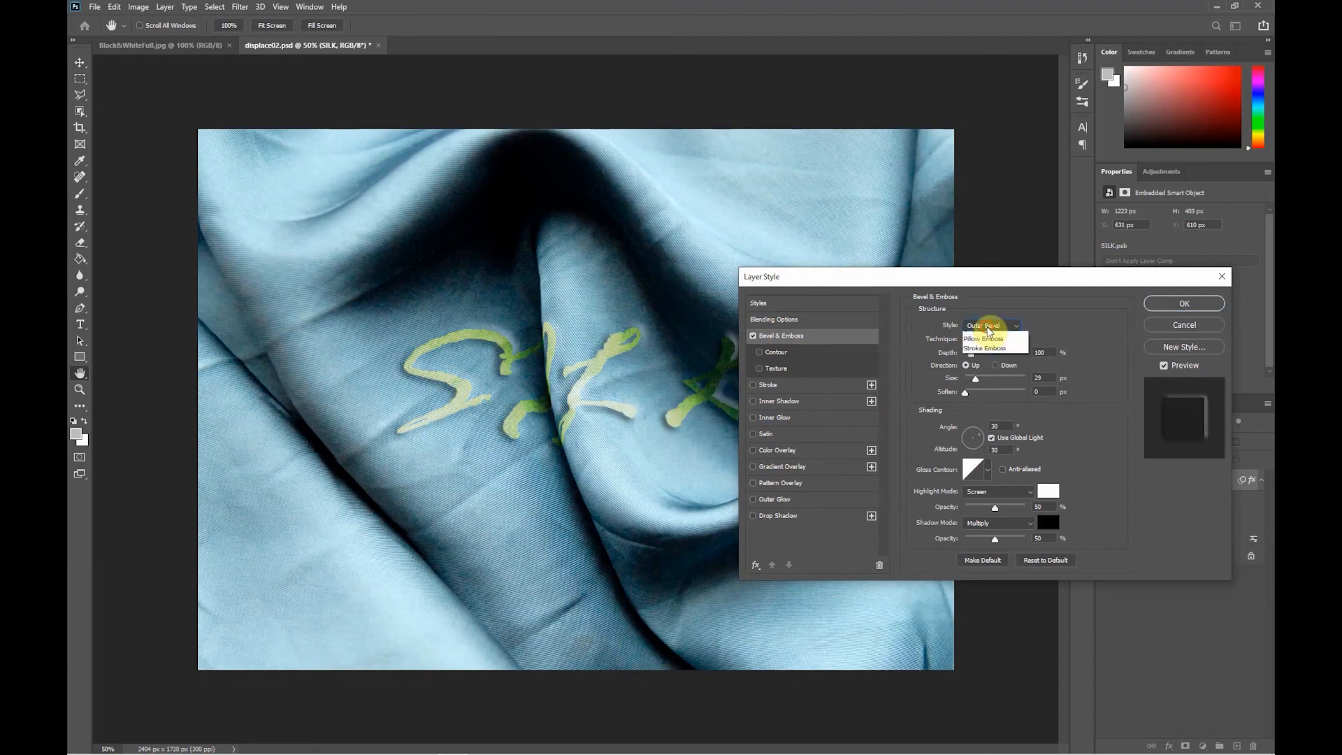
{"action": "left_click", "coordinate": [987, 354]}
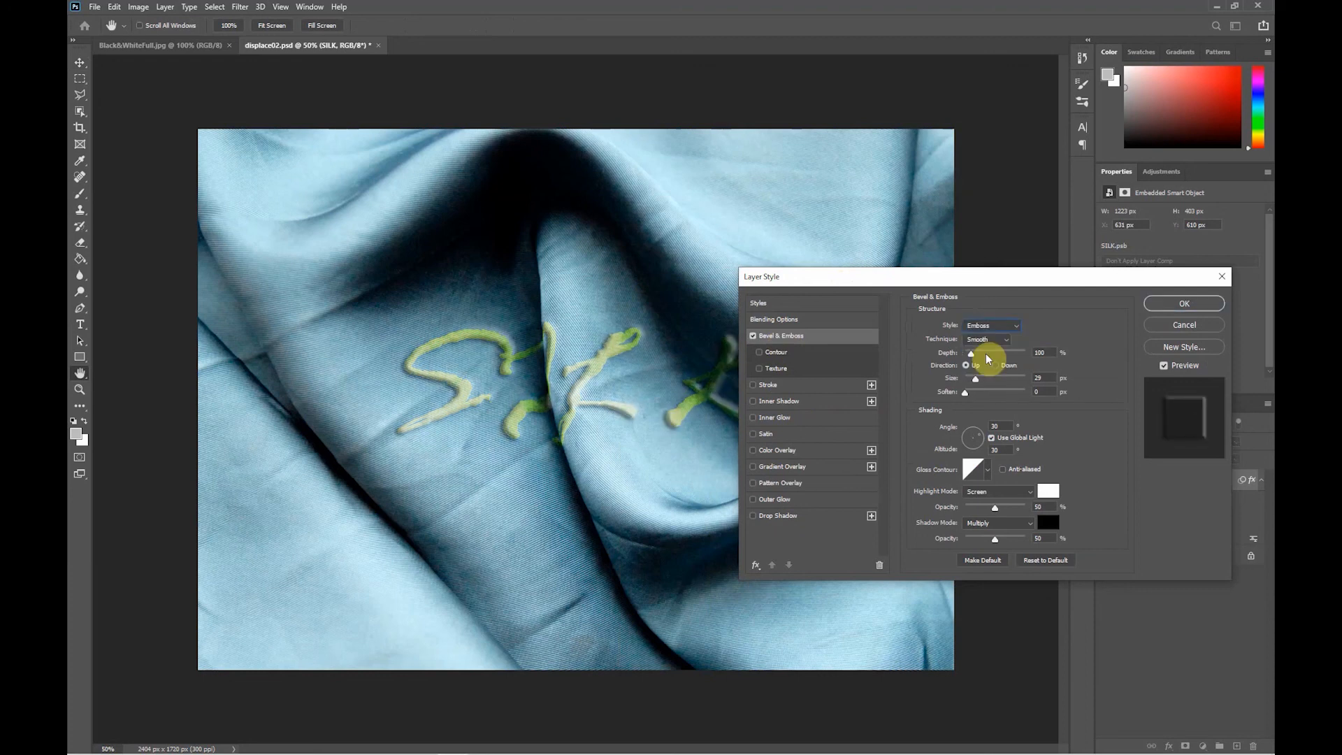
{"action": "left_click_drag", "start_coordinate": [971, 353], "coordinate": [969, 356]}
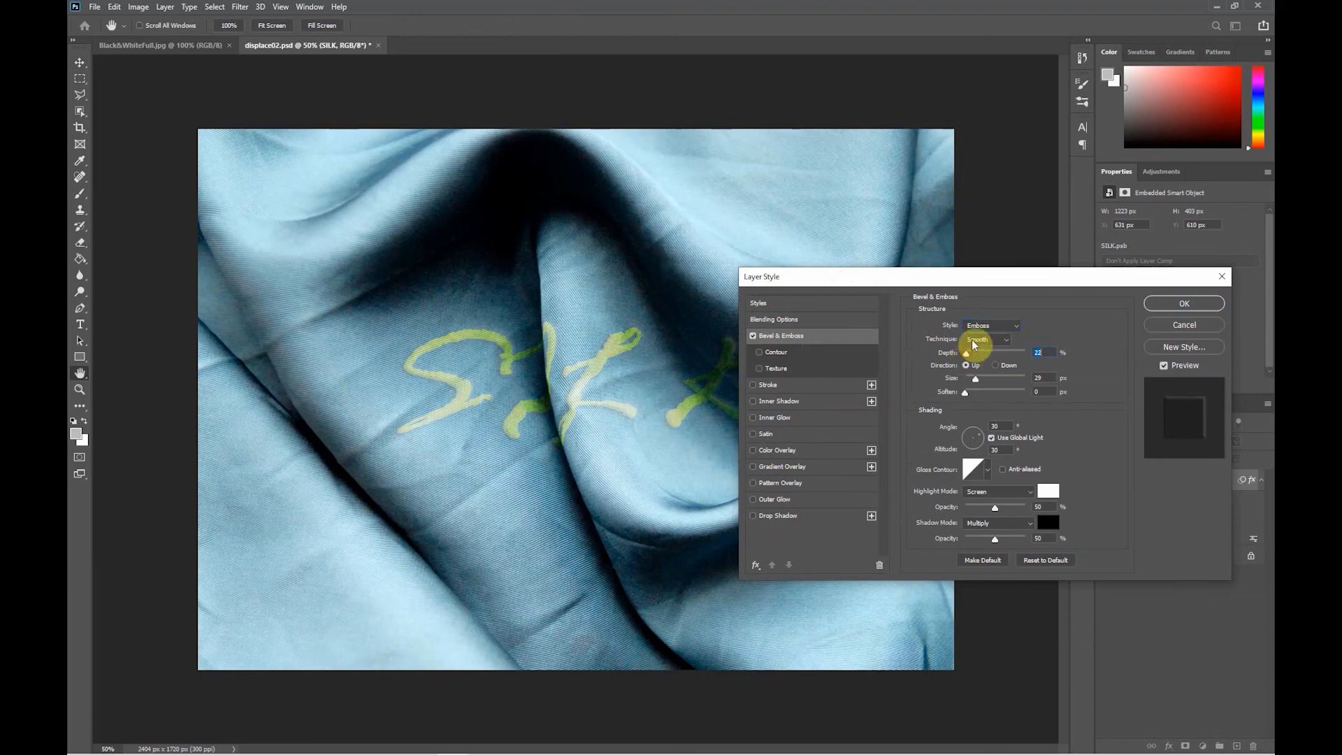
- Set the bevel style to Pillow Emboss with a size of 9 px, highlight opacity of about 74% and shadow opacity of about 54%
{"action": "left_click", "coordinate": [991, 326]}
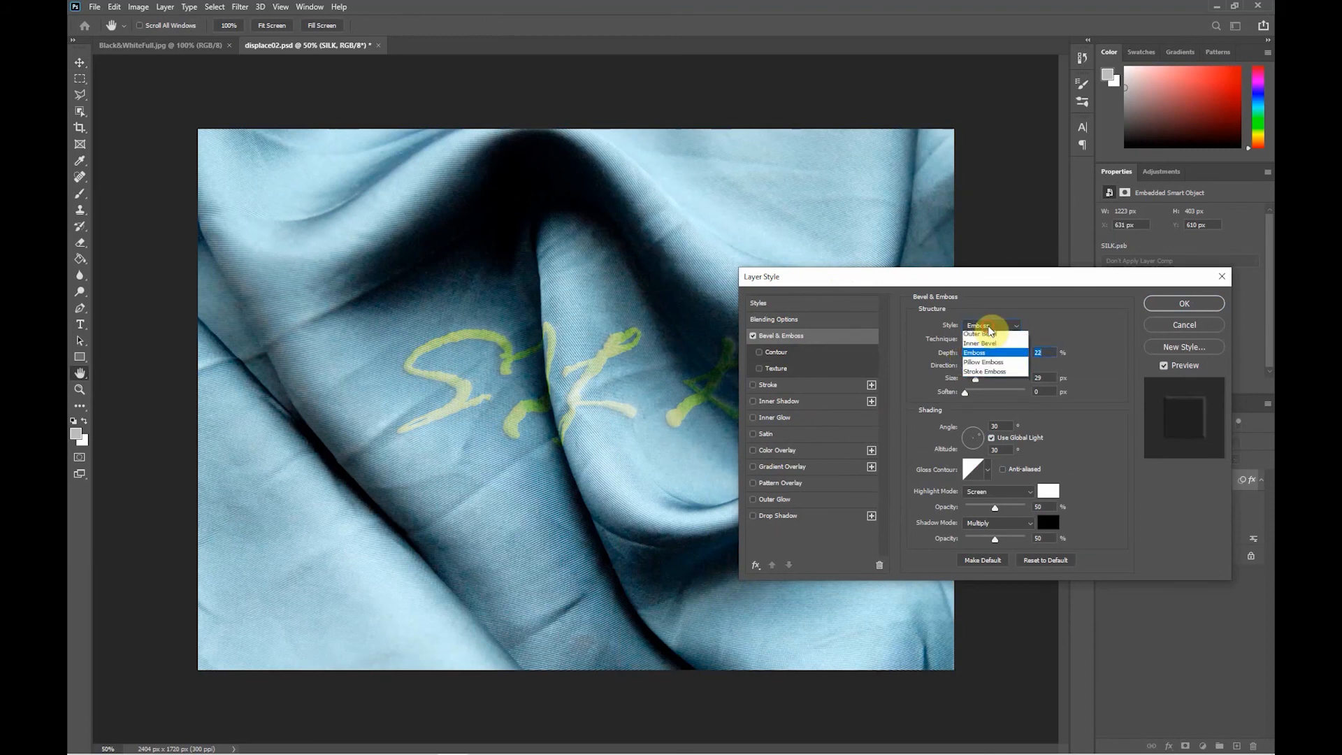
{"action": "left_click", "coordinate": [1006, 364]}
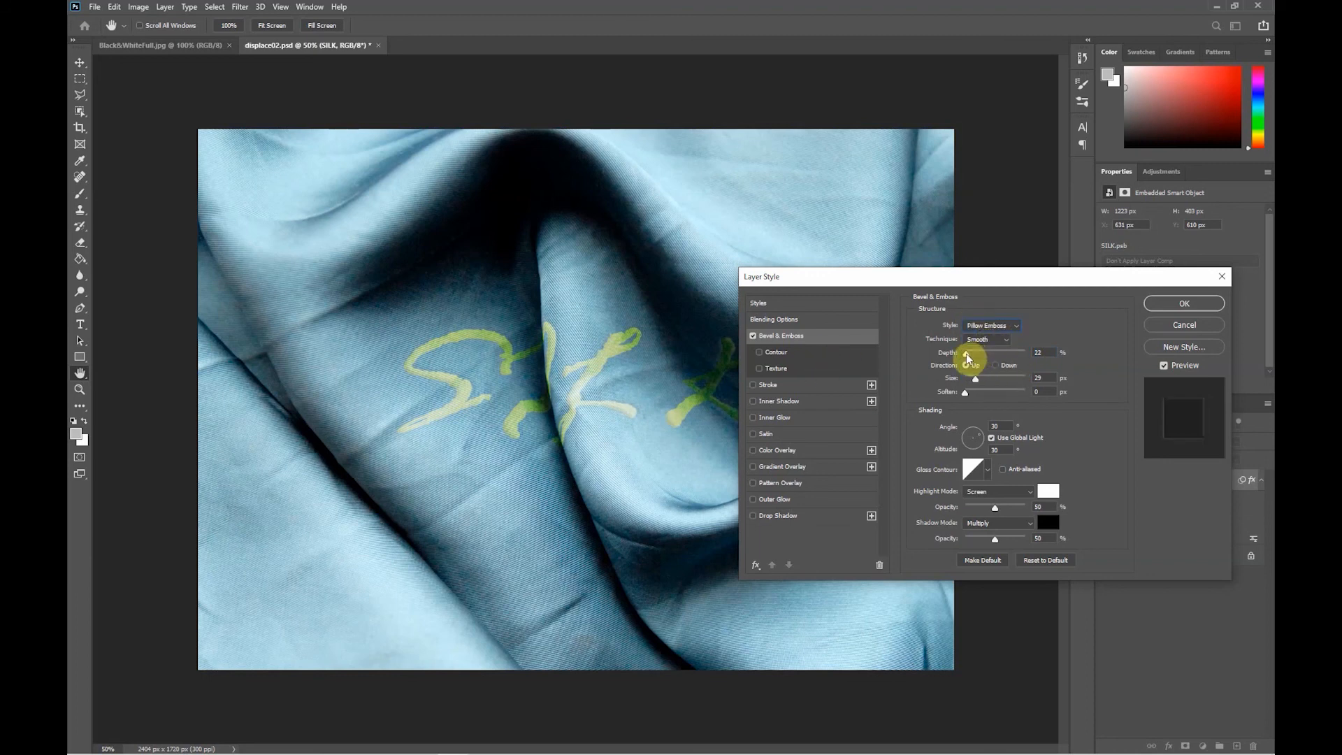
{"action": "mouse_move", "coordinate": [979, 383]}
{"action": "left_mouse_down"}
{"action": "mouse_move", "coordinate": [991, 384]}
{"action": "mouse_move", "coordinate": [965, 382]}
{"action": "left_mouse_up"}
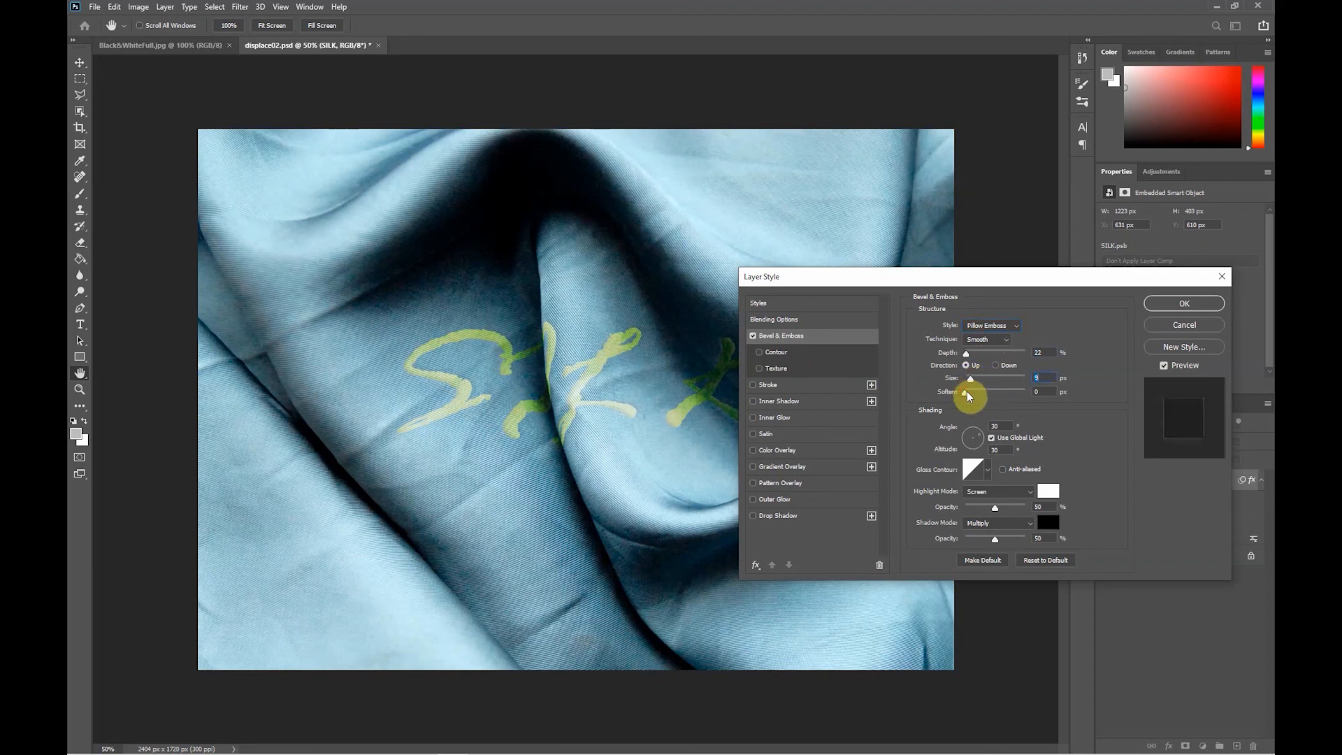
{"action": "left_click", "coordinate": [965, 394]}
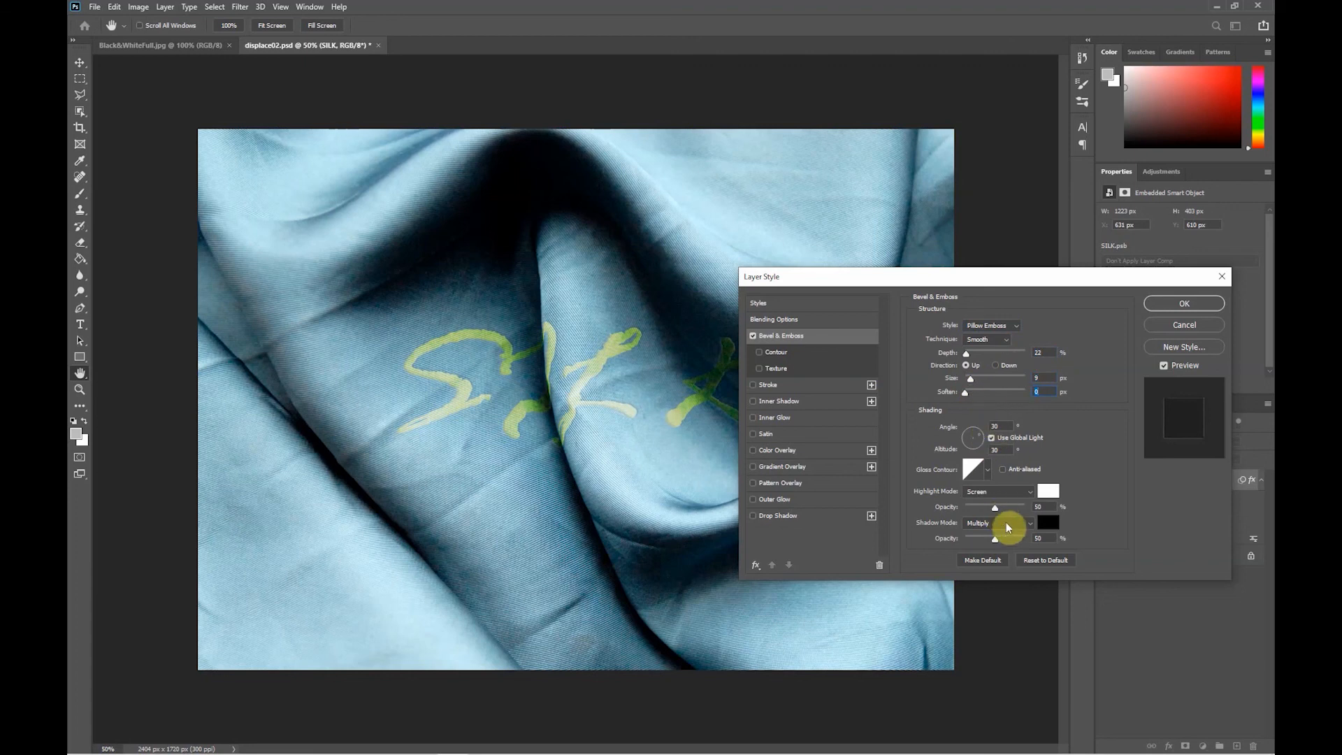
{"action": "left_click_drag", "start_coordinate": [994, 507], "coordinate": [998, 536]}
{"action": "left_click", "coordinate": [981, 433]}
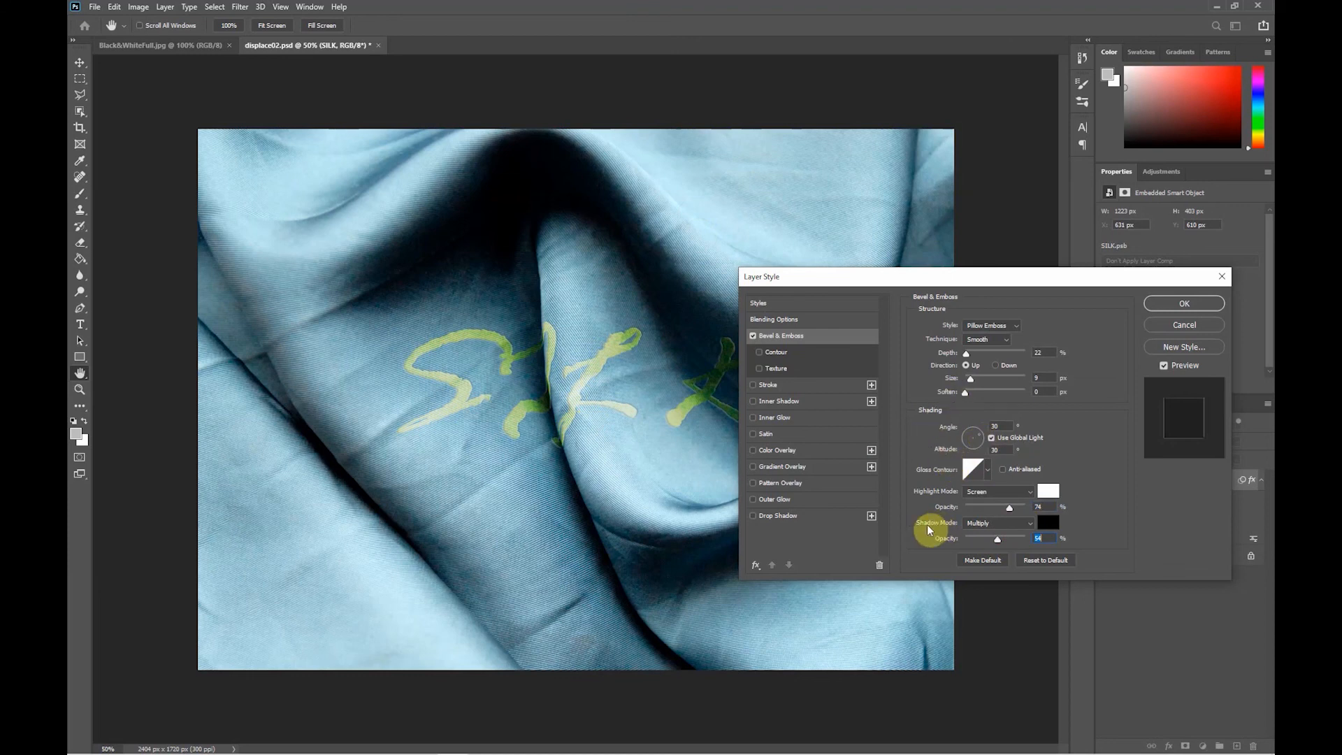
- Add a Multiply Inner Shadow to the SILK layer with 20% opacity, 6 px distance and 10 px size, and apply the layer style
{"action": "left_click", "coordinate": [753, 402]}
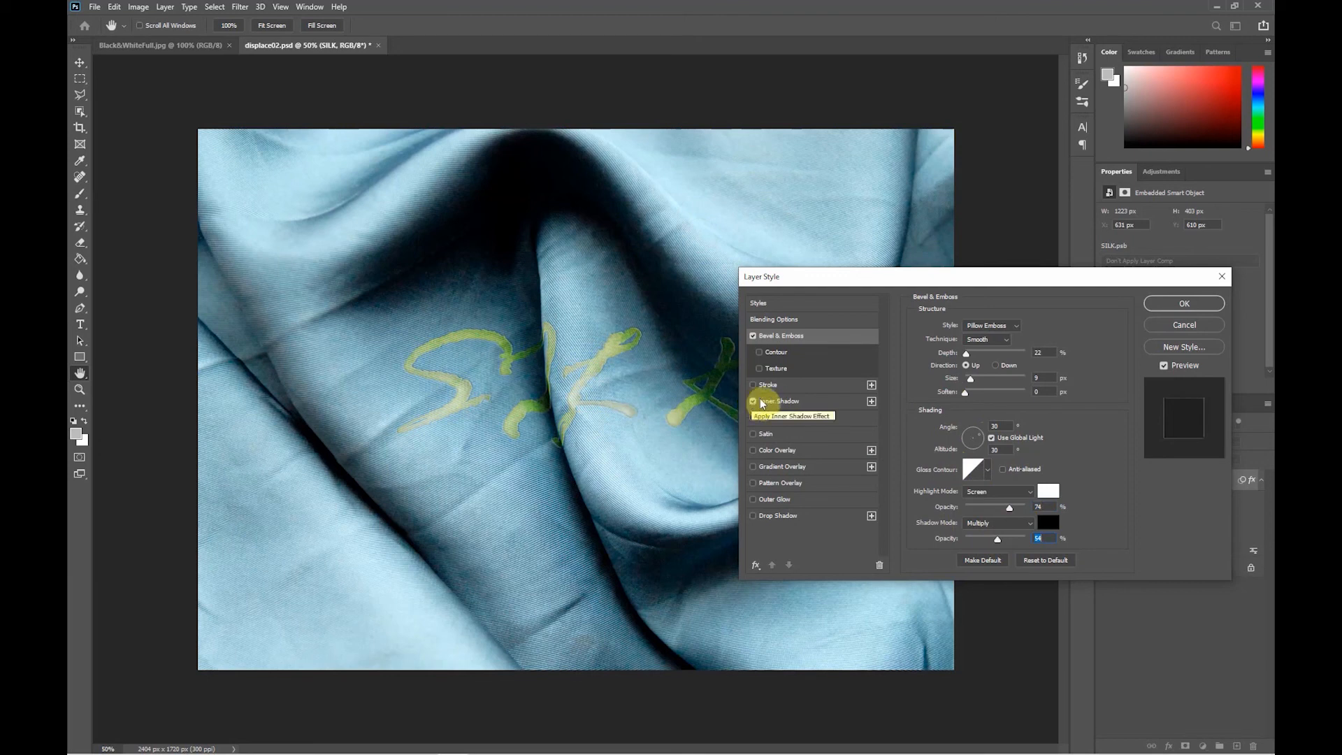
{"action": "left_click", "coordinate": [783, 400]}
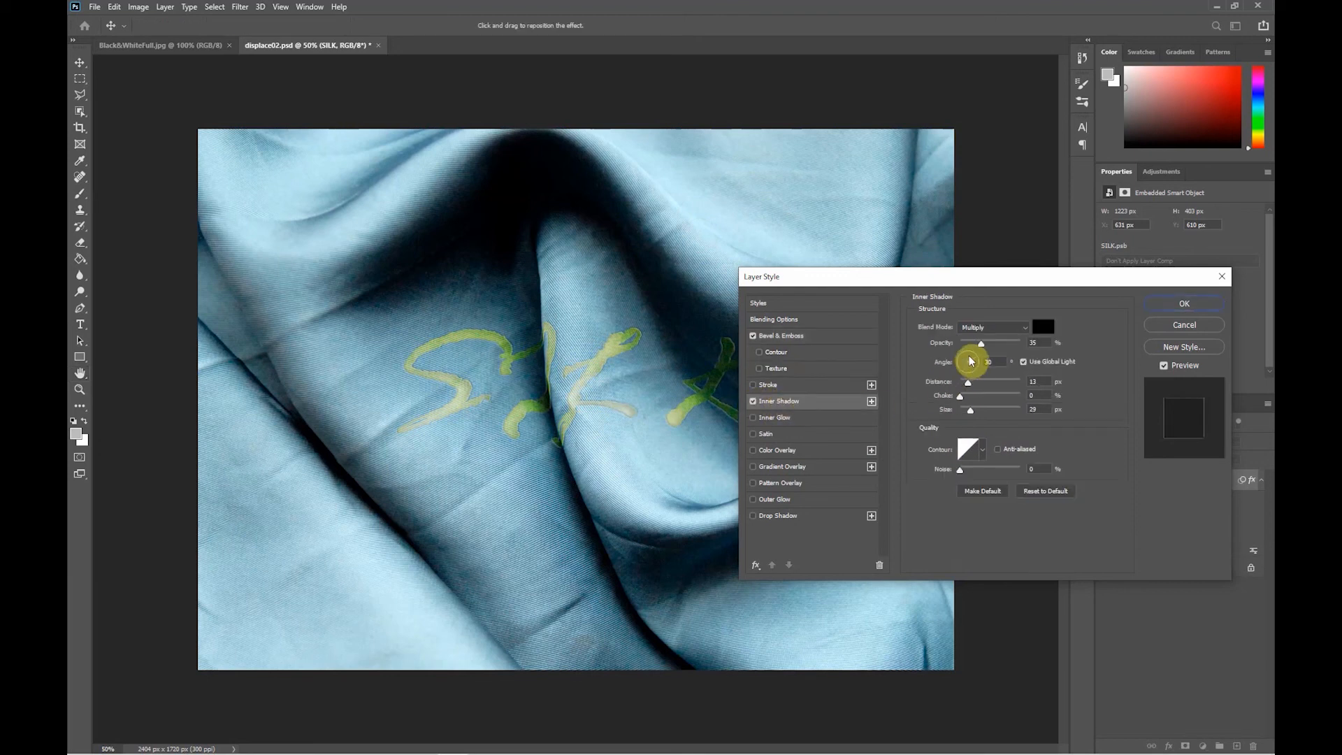
{"action": "left_click_drag", "start_coordinate": [982, 345], "coordinate": [976, 346]}
{"action": "left_click_drag", "start_coordinate": [973, 346], "coordinate": [968, 414]}
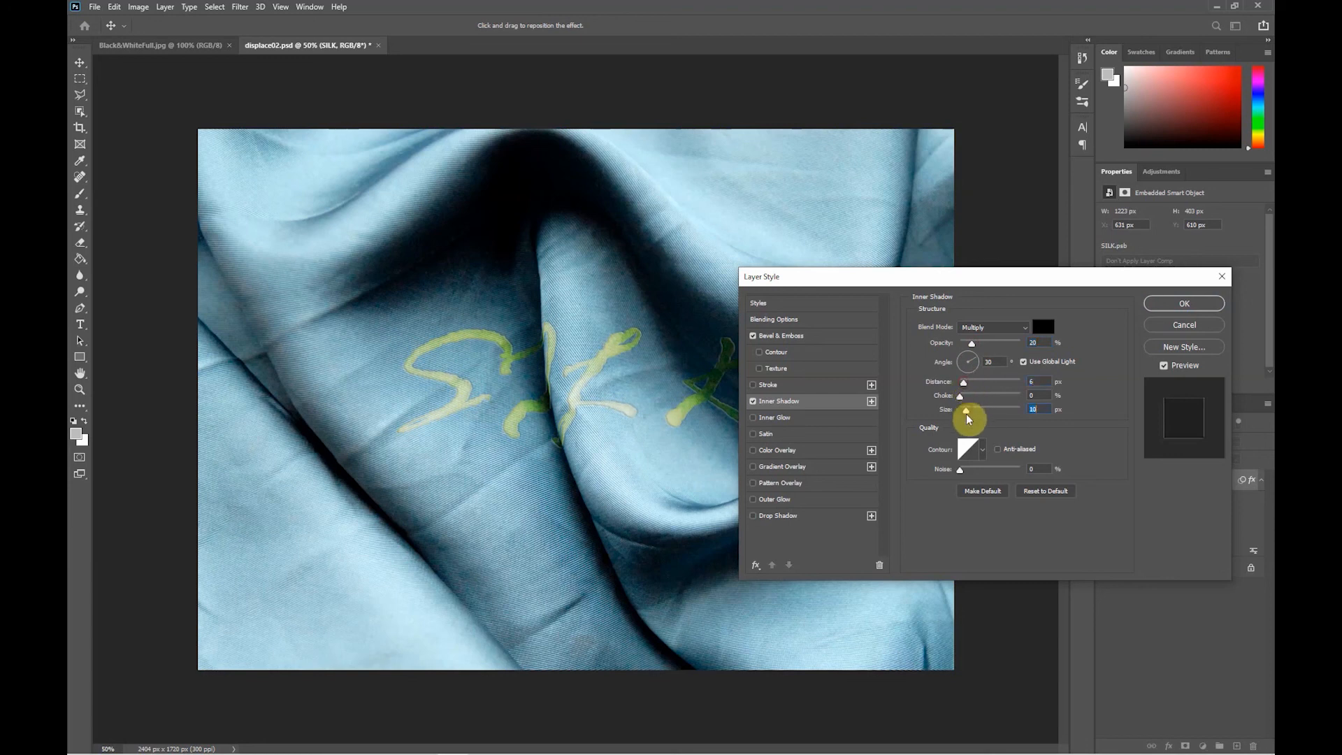
{"action": "left_click", "coordinate": [756, 403]}
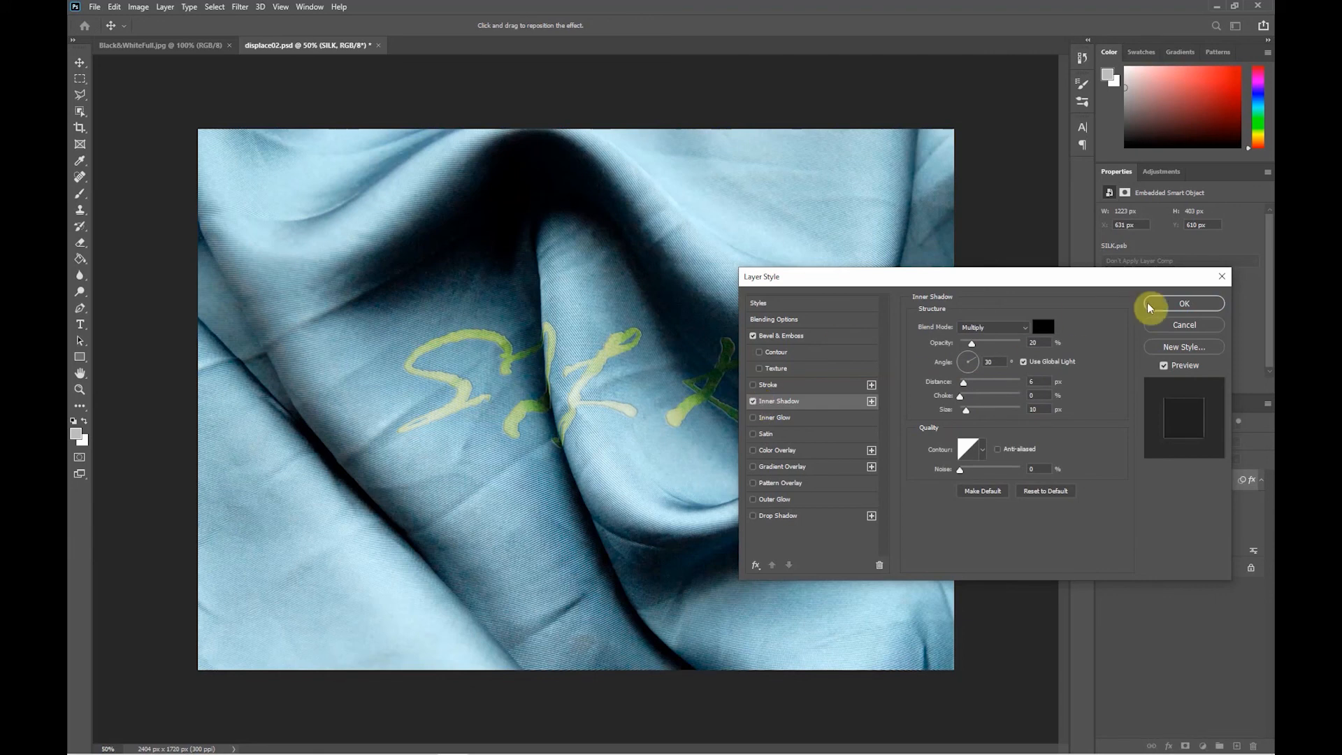
{"action": "left_click", "coordinate": [1181, 305]}
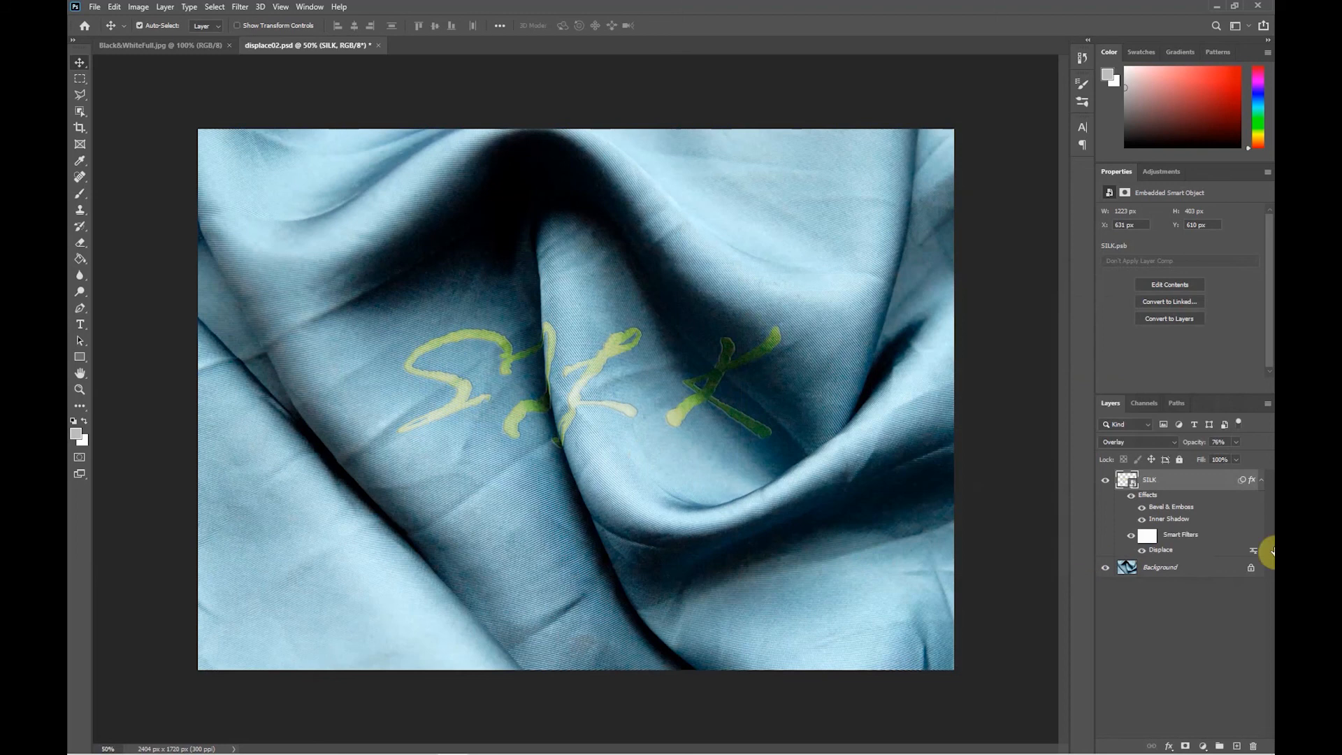
- Select the smart filter mask of the SILK layer
{"action": "left_click", "coordinate": [1146, 535]}
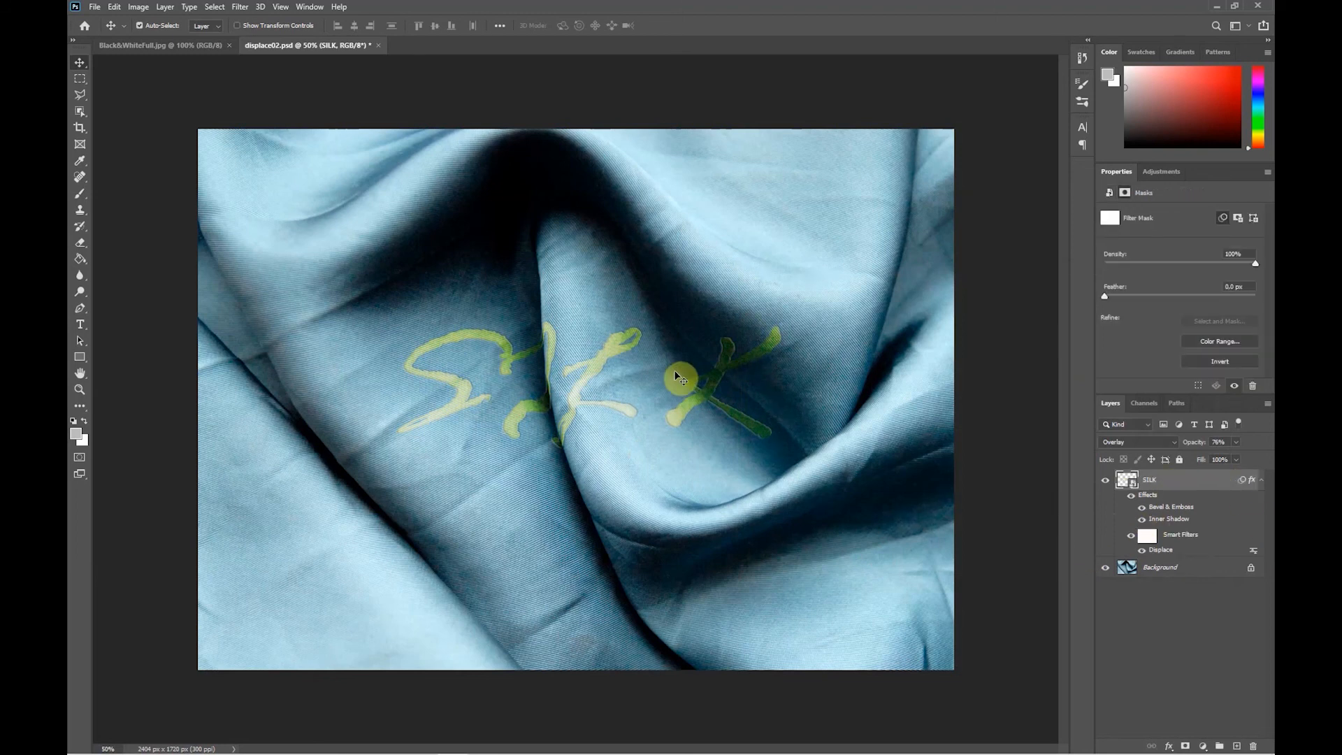